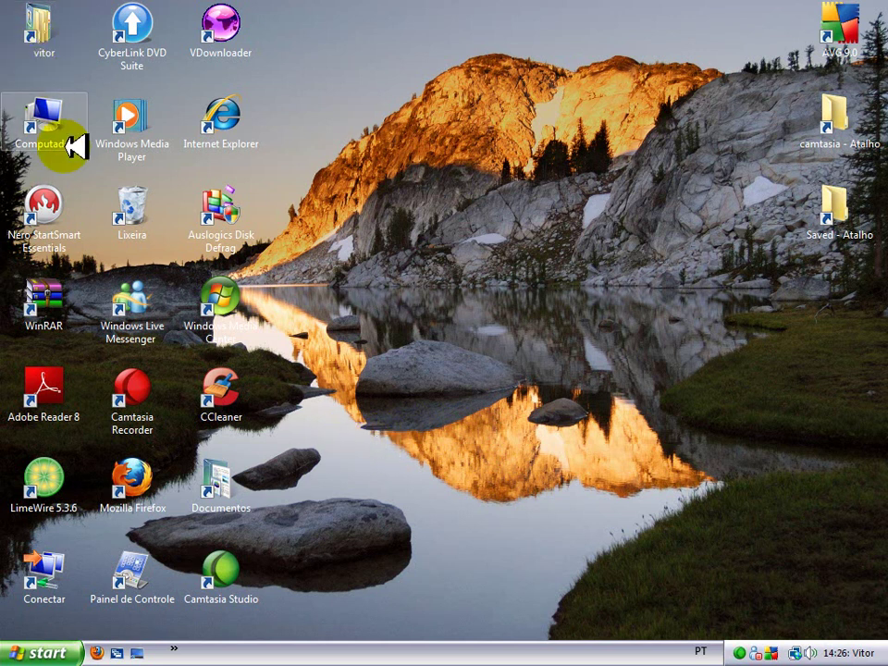
- Browse the installed programs to Acessórios > Ferramentas do Sistema and examine the system tools, such as Limpeza de Disco
key("super")
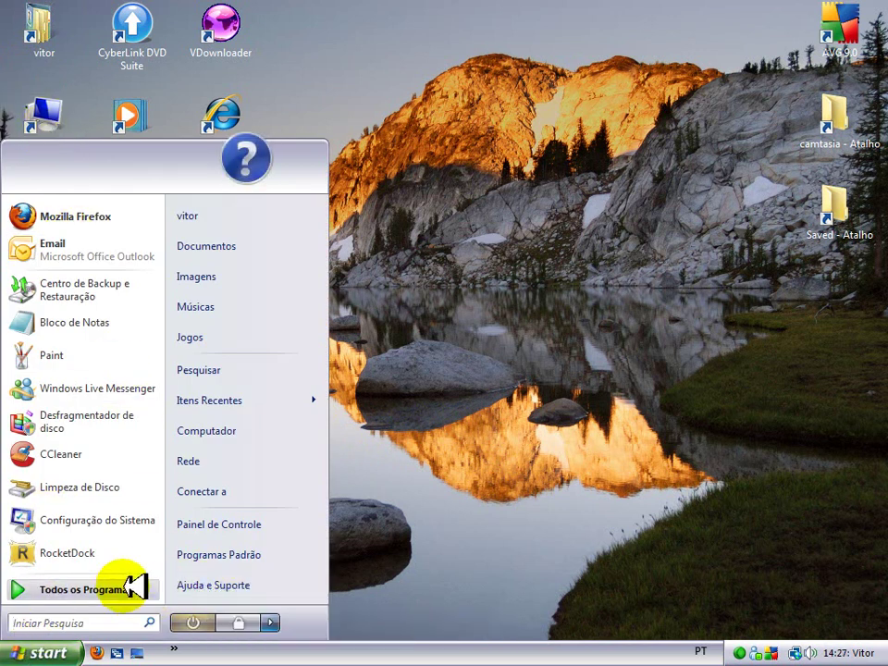
left_click(70, 588)
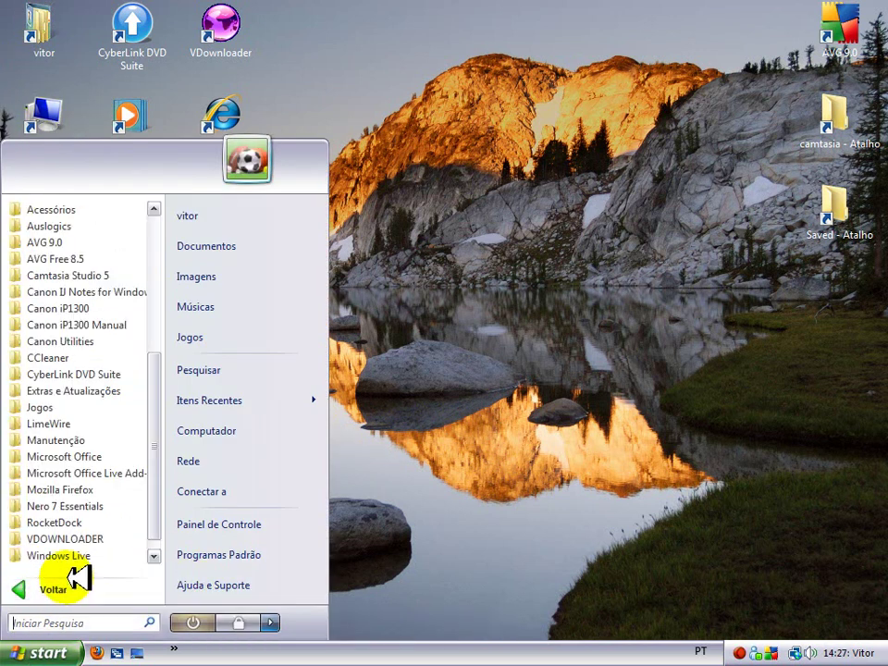
left_click(66, 209)
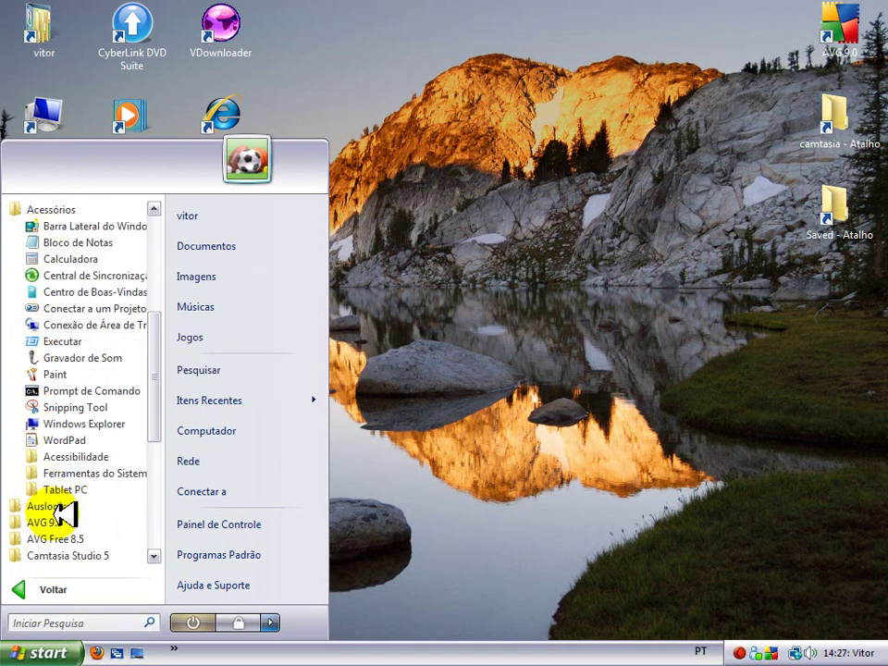
left_click(111, 472)
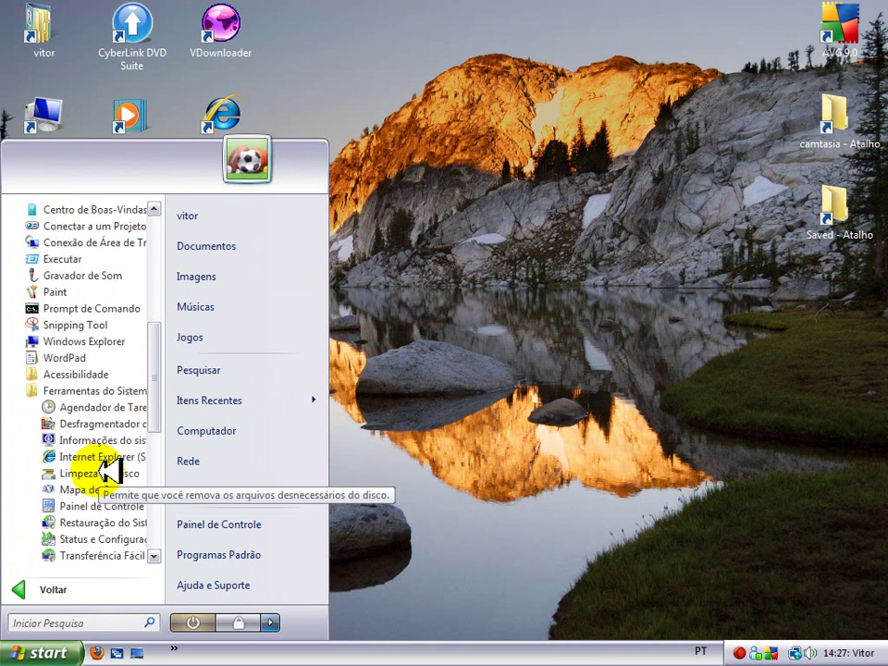
scroll(158, 371, "down", 2)
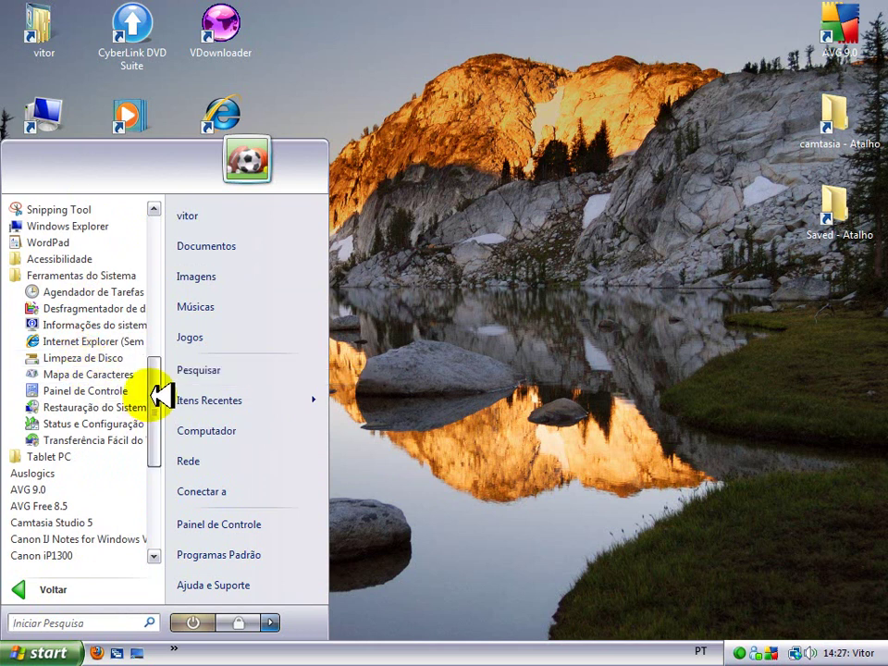
left_click_drag(158, 406, 158, 357)
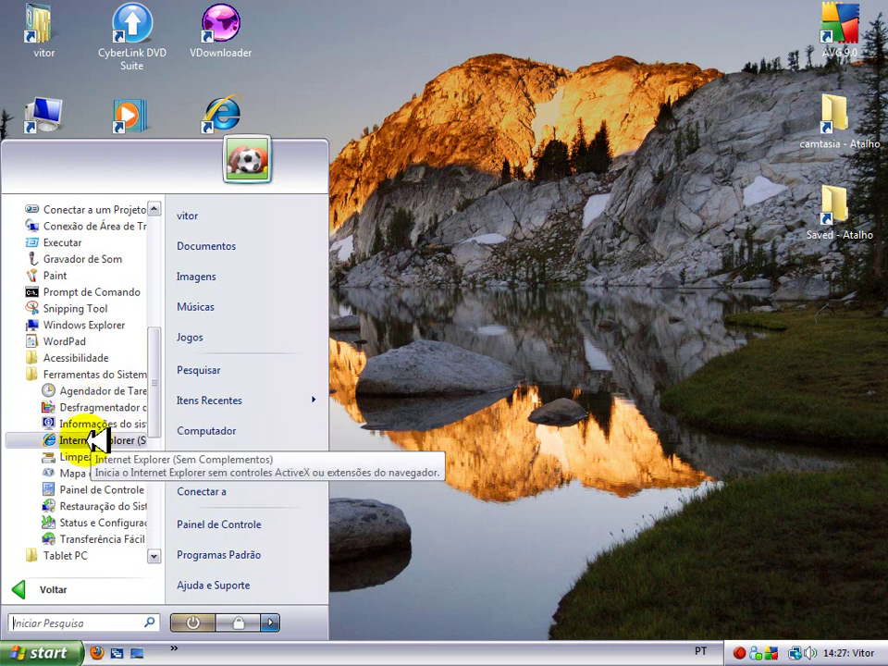
left_click(84, 588)
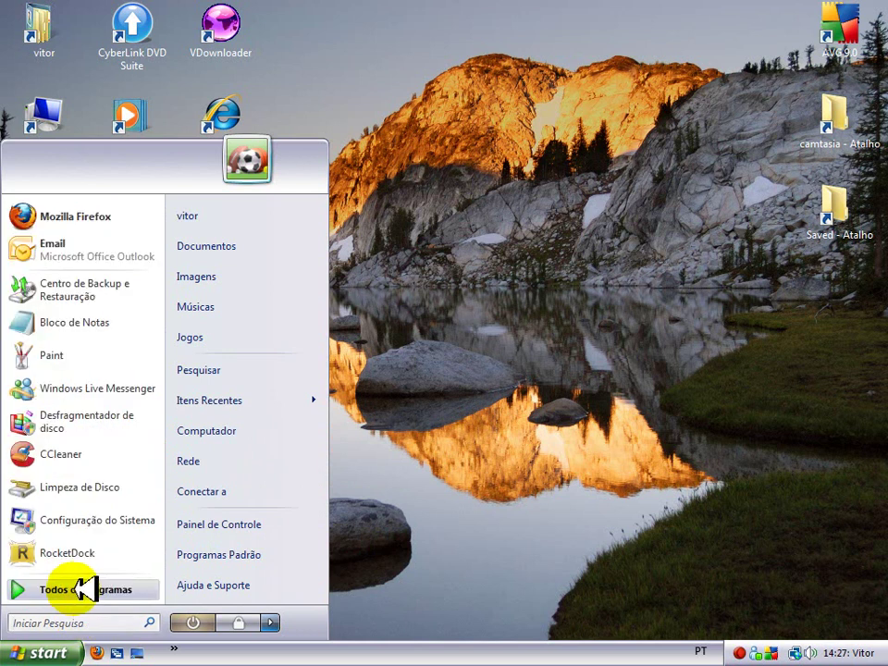
left_click(441, 46)
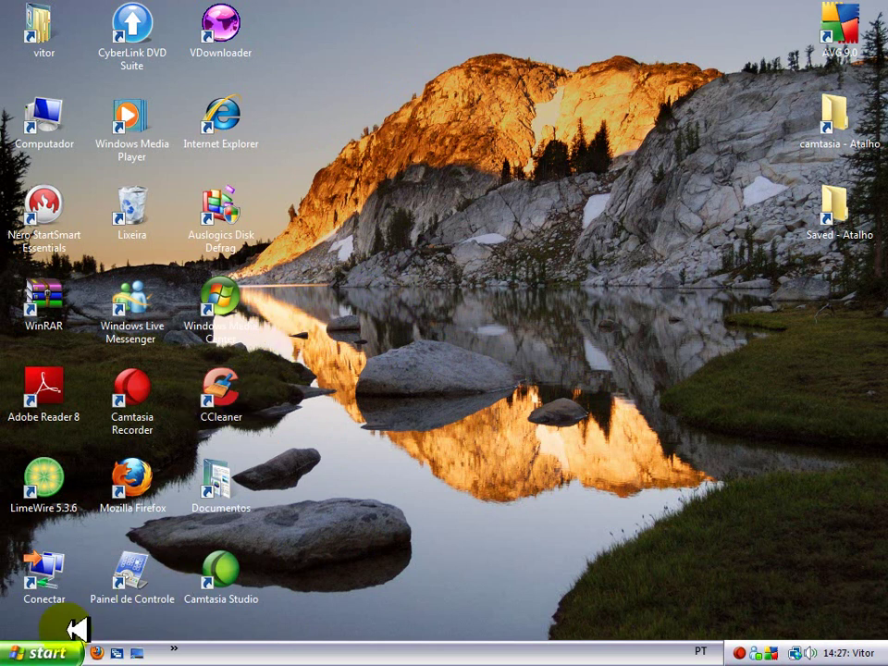
- Open the computer's advanced system settings from its properties and close the Sistema window behind the dialog
left_click(48, 655)
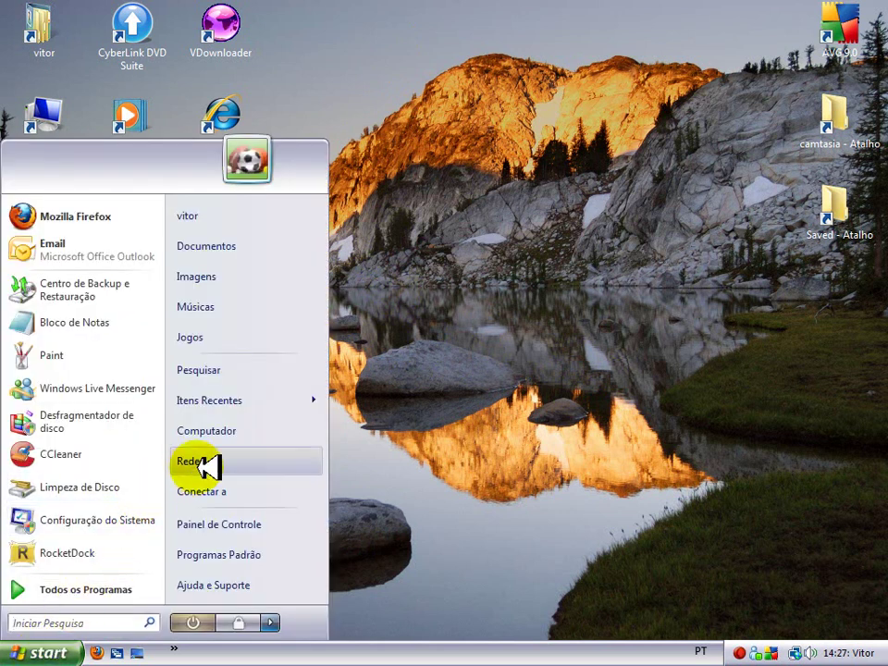
right_click(238, 428)
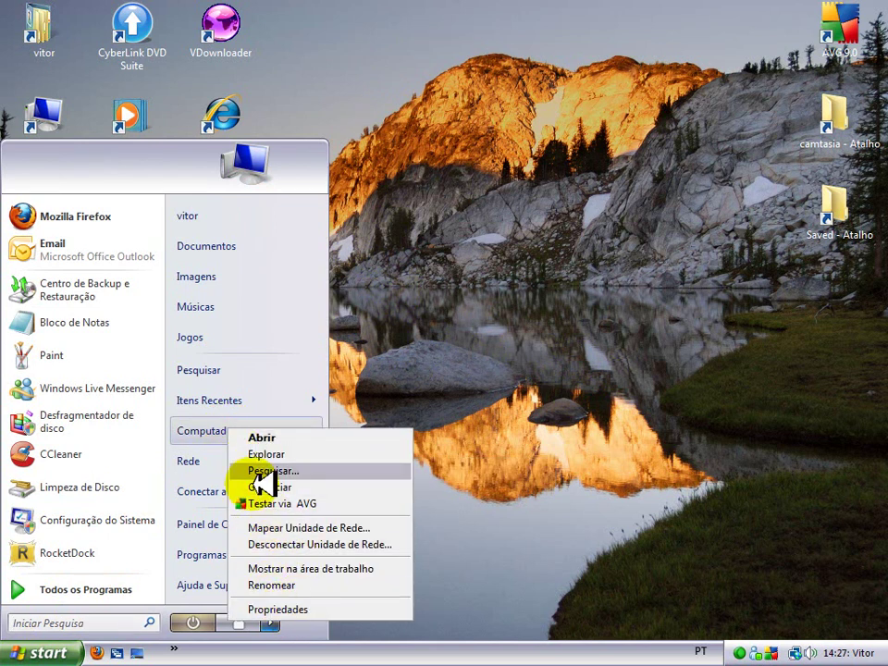
right_click(210, 426)
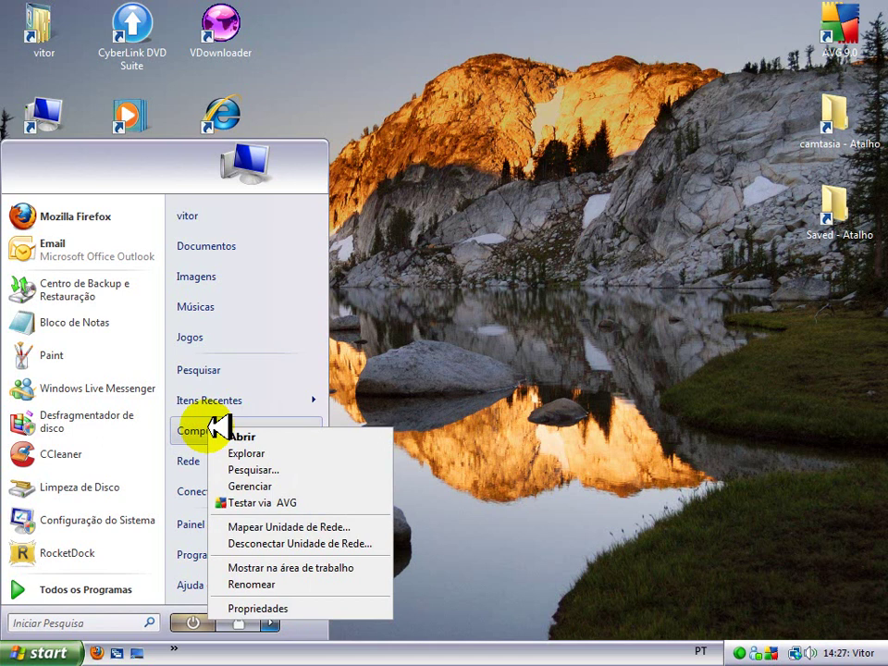
left_click(283, 606)
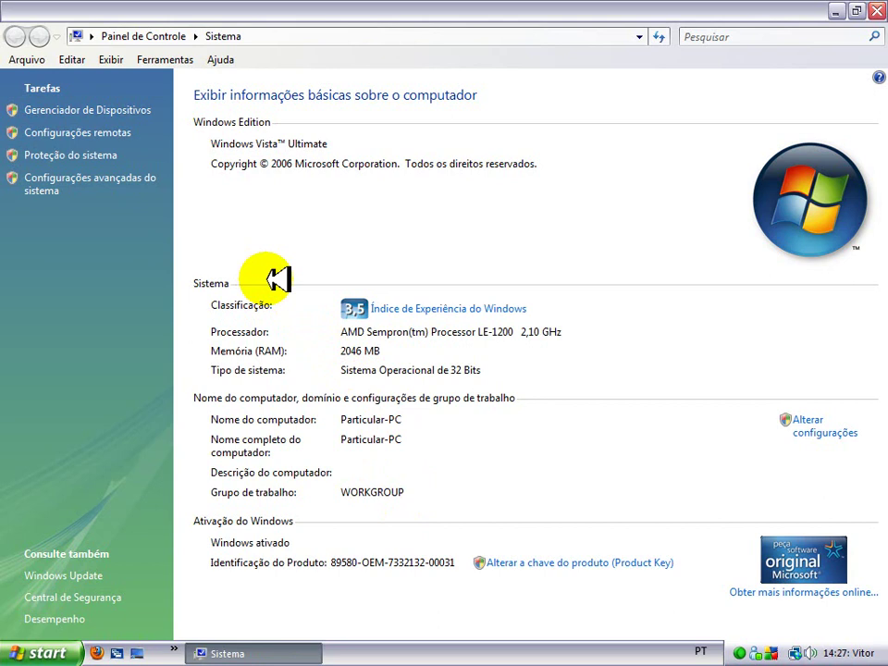
left_click(104, 180)
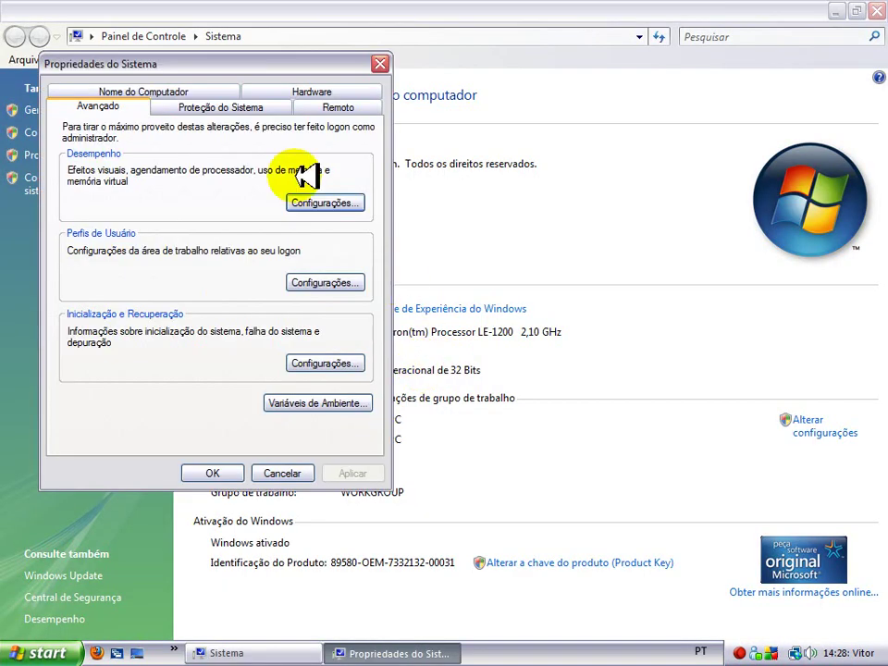
left_click_drag(168, 60, 355, 104)
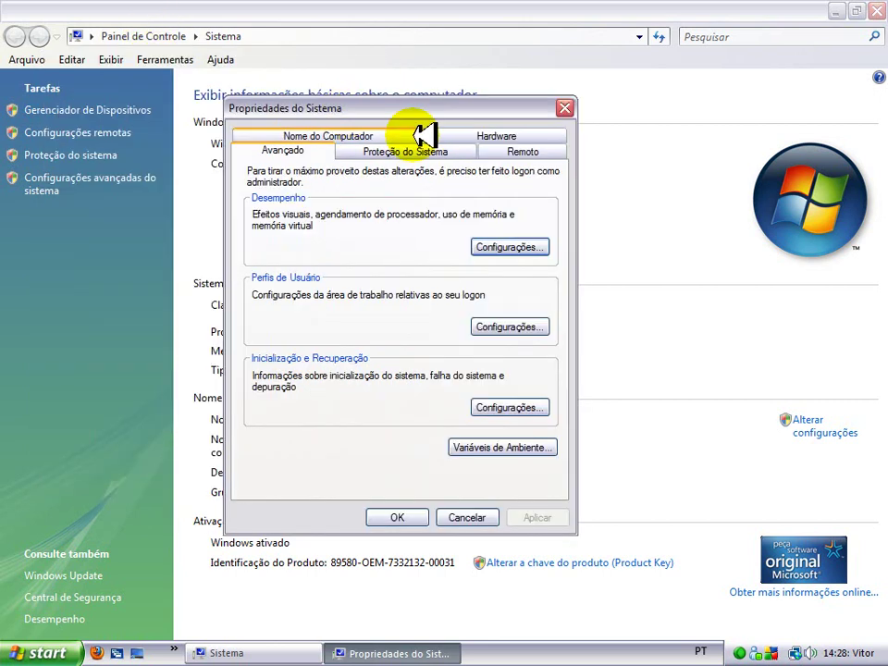
left_click(876, 10)
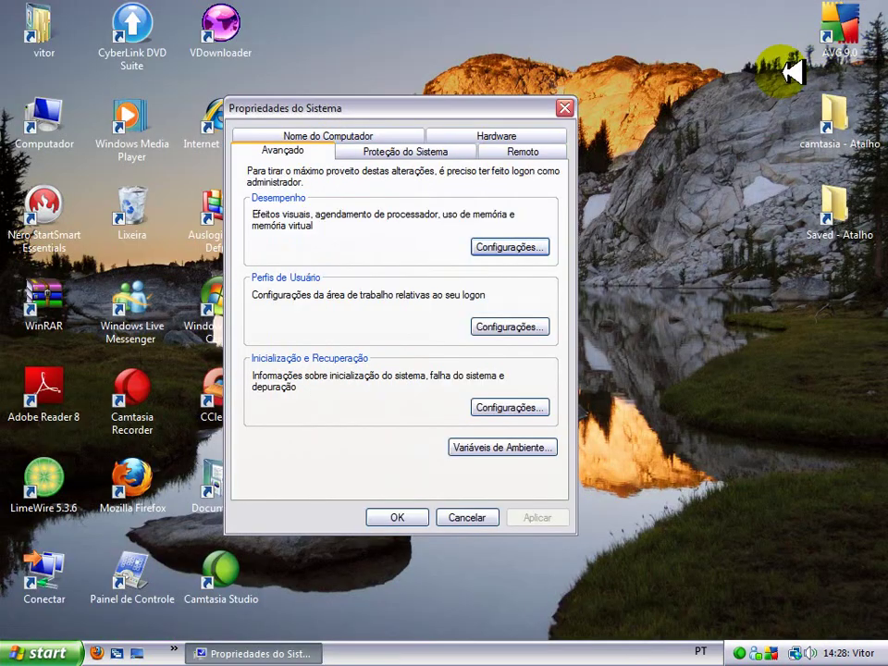
left_click_drag(397, 108, 521, 108)
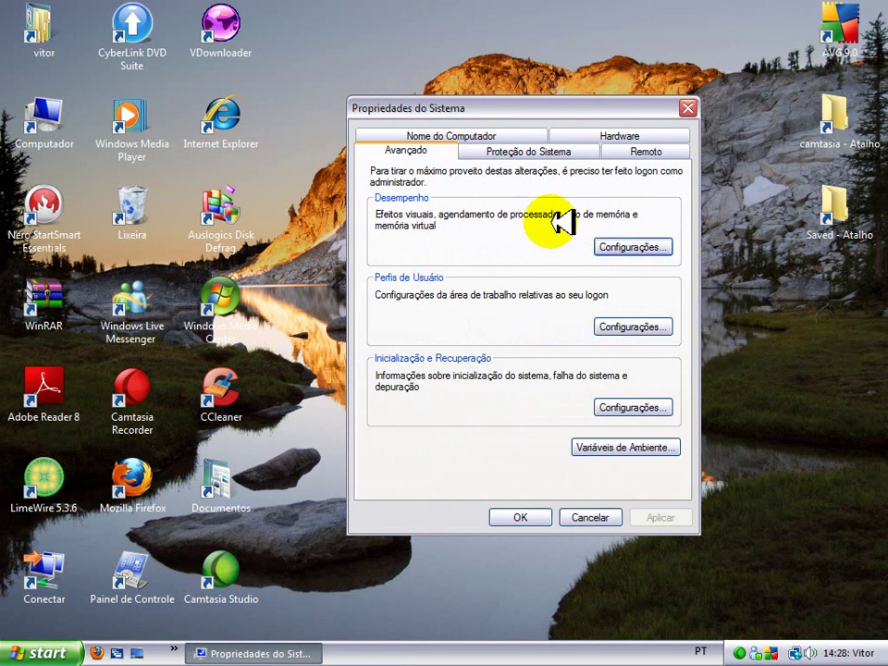
- In the performance visual effects, enable "Usar fontes de tela com cantos arredondados" and "Usar estilos visuais em janelas e botões", apply, and close the dialogs
left_click(652, 247)
left_click_drag(507, 190, 376, 142)
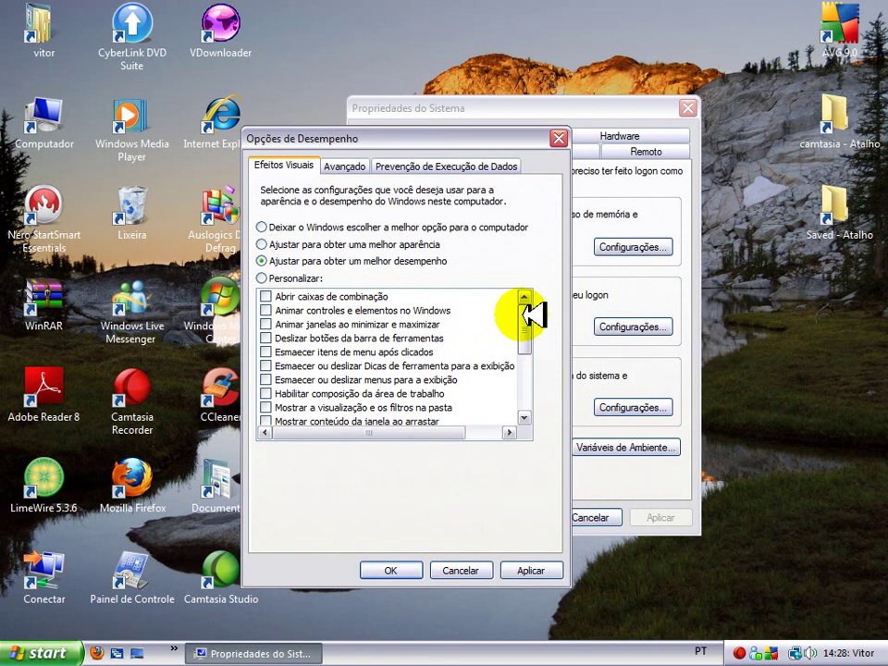
left_click_drag(527, 311, 526, 361)
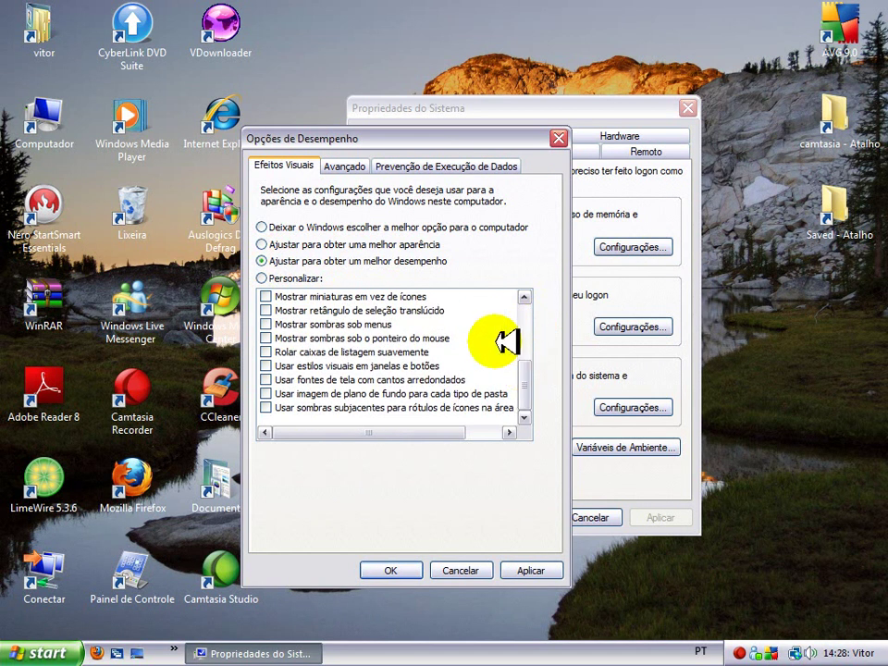
left_click(282, 228)
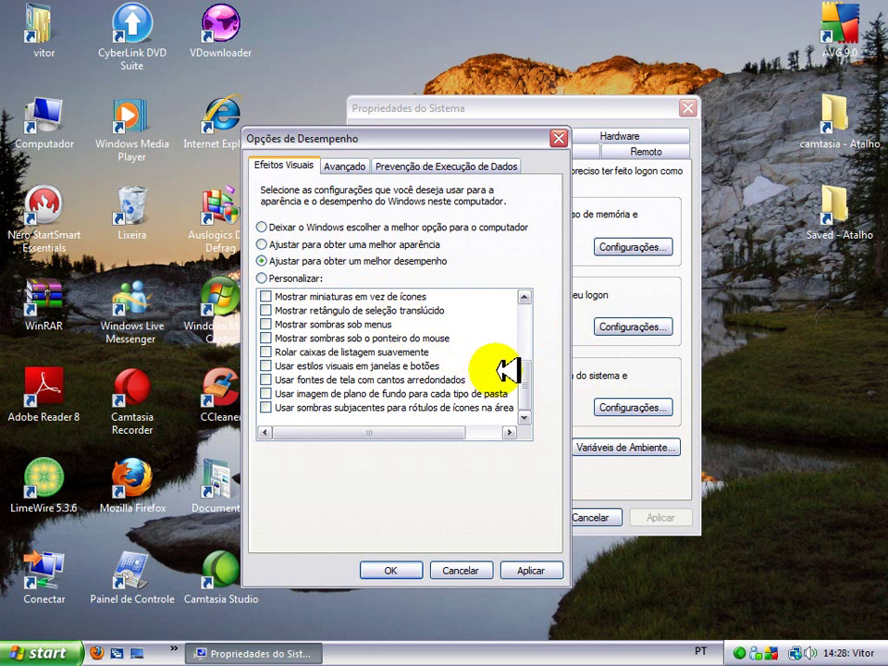
left_click(268, 379)
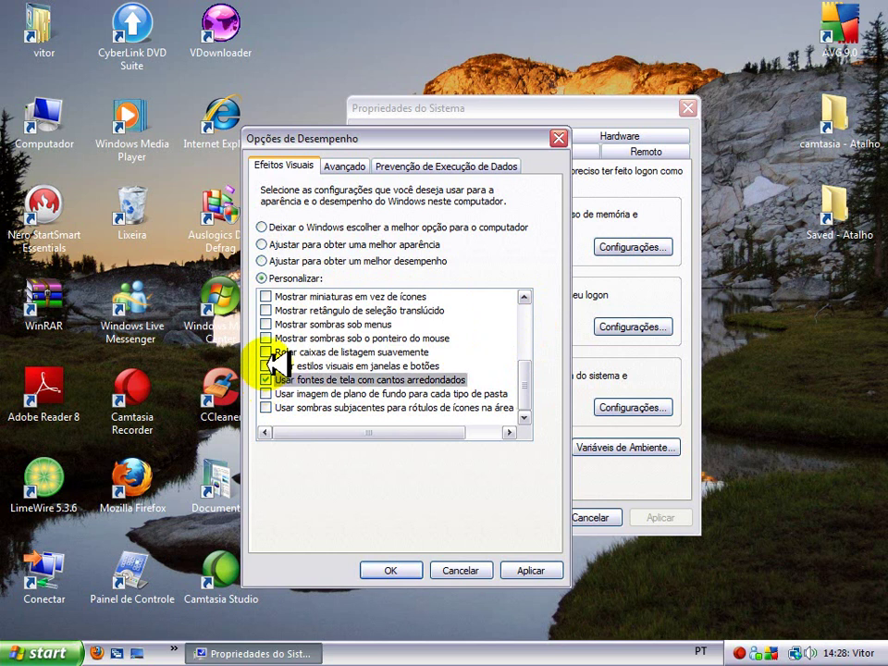
left_click(268, 365)
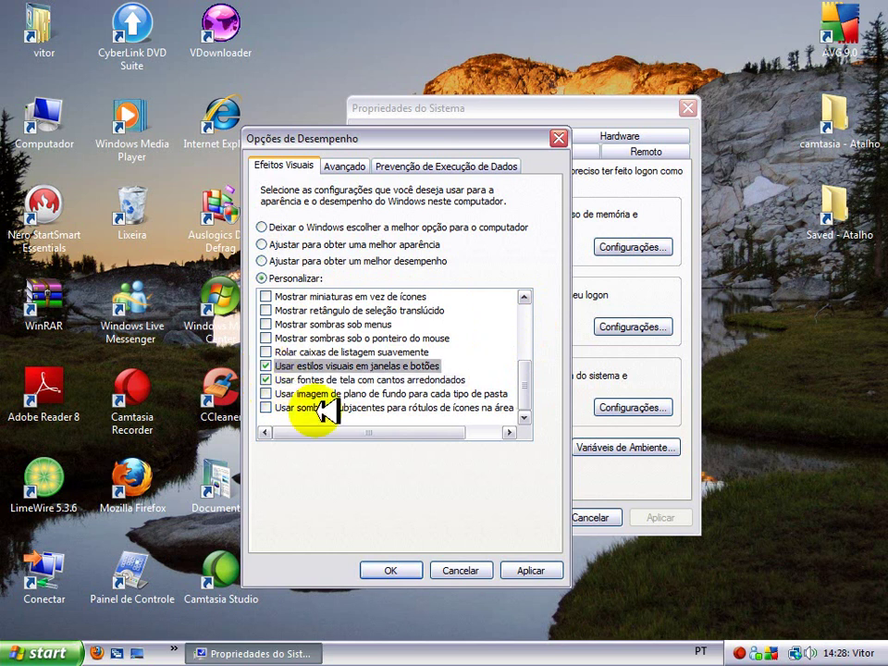
left_click(536, 572)
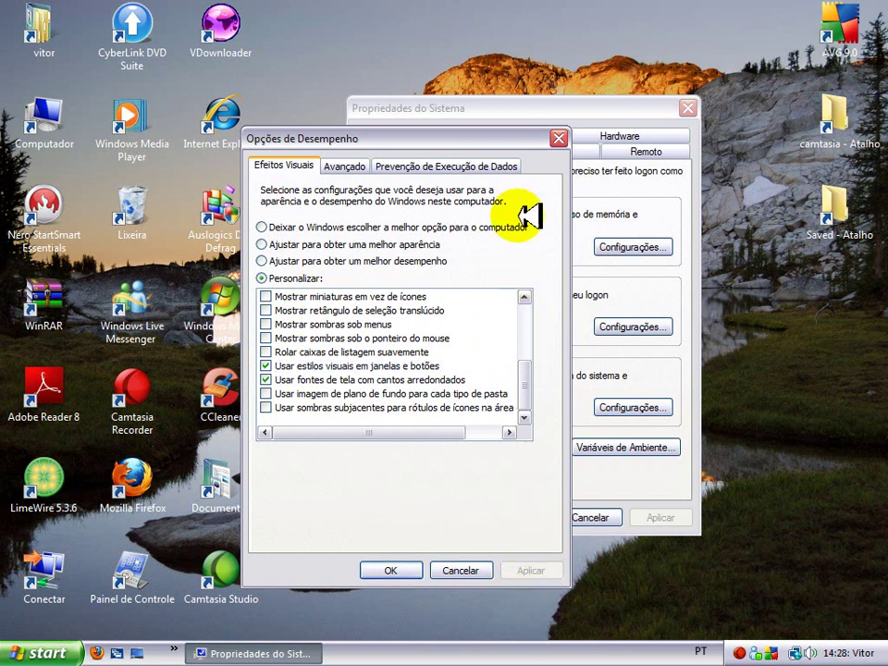
left_click(559, 138)
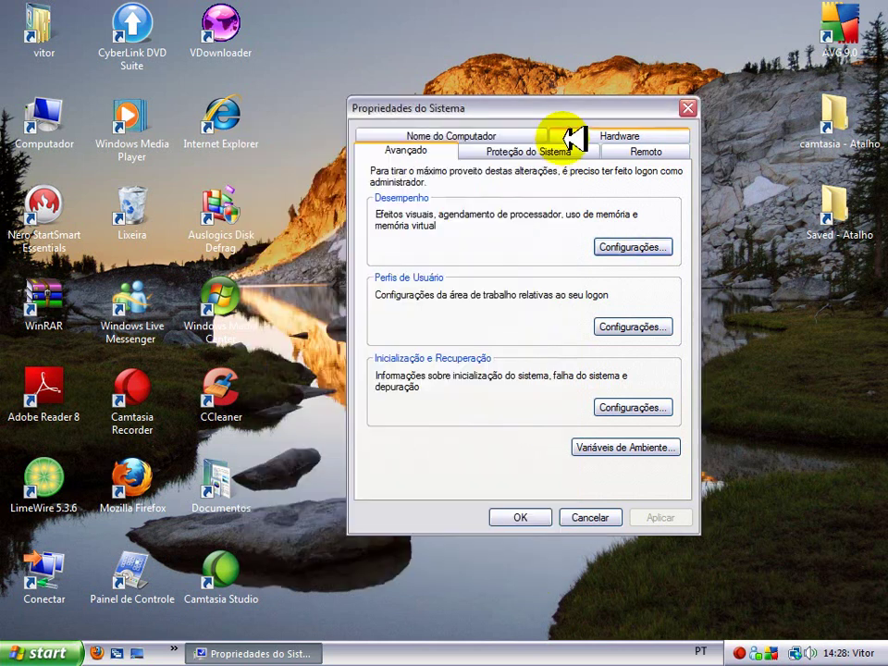
left_click(689, 108)
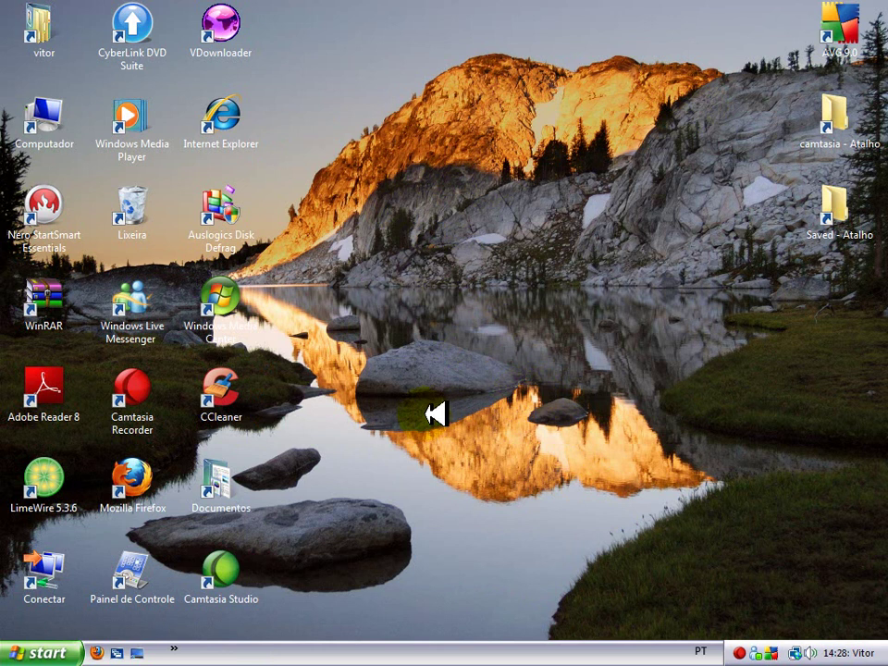
- Search the programs for "exe" and open the Executar dialog
left_click(42, 653)
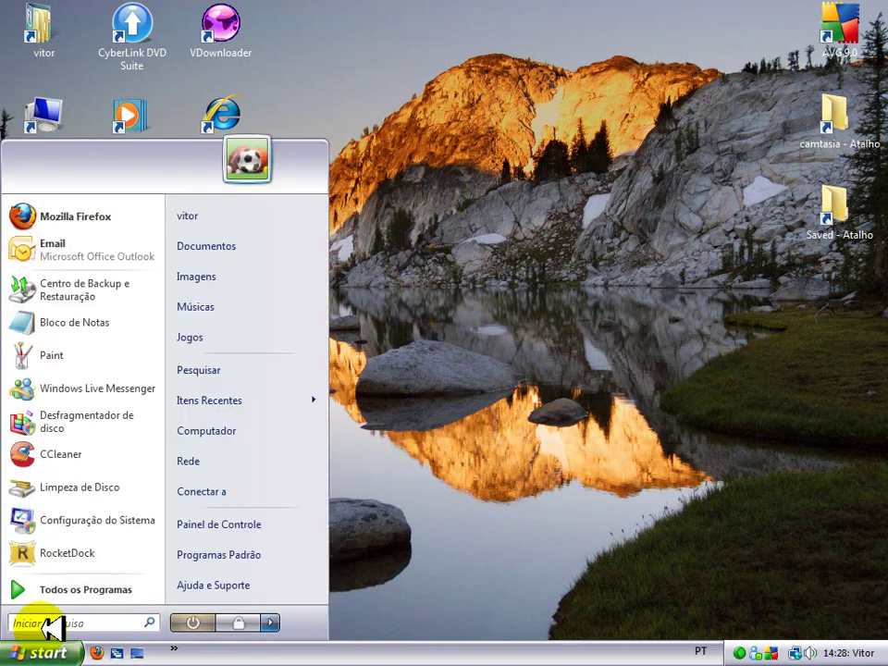
left_click(100, 590)
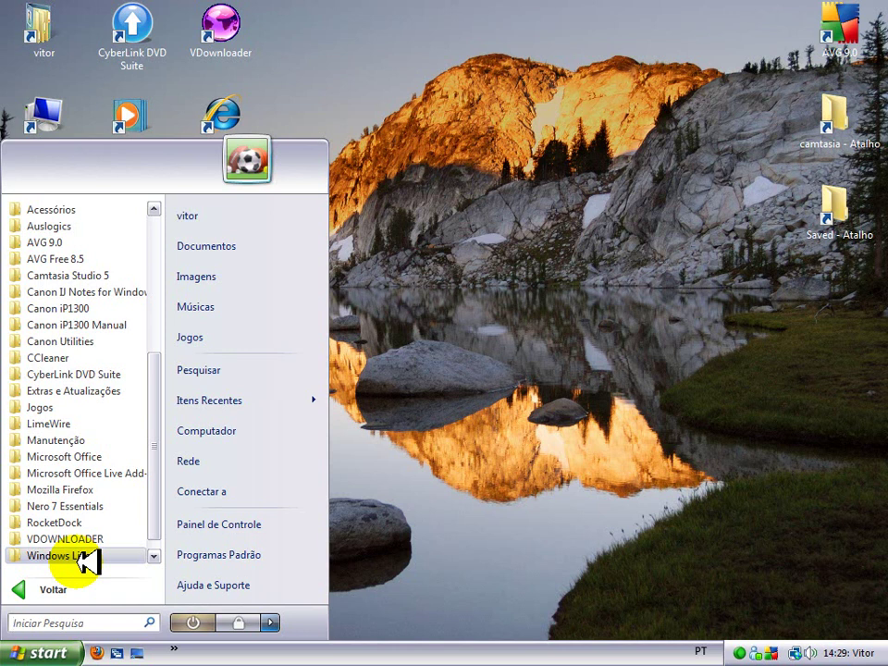
type("exe")
key("Return")
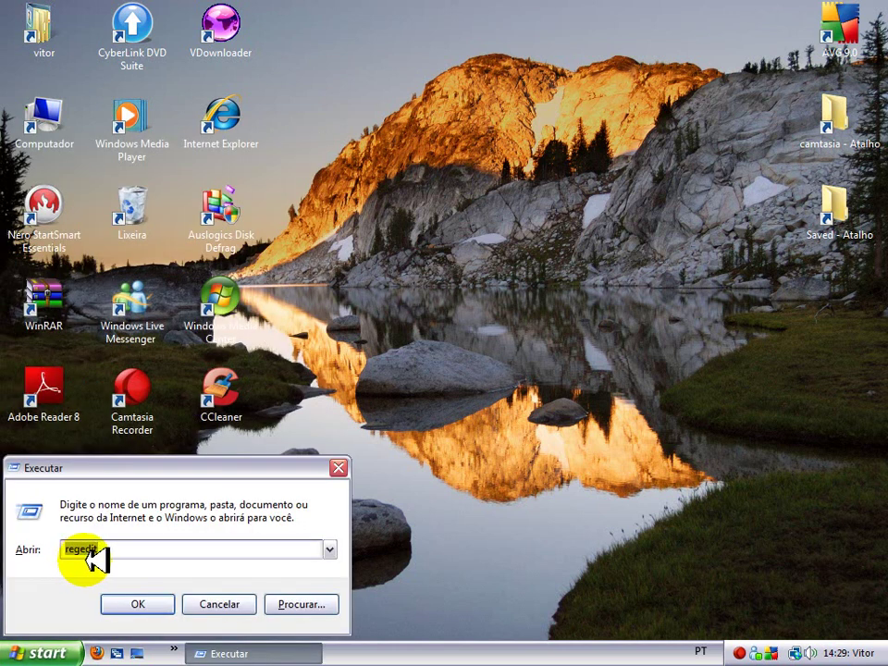
- Copy the regedit command from the Executar dialog and move the dialog towards the middle of the desktop
left_click(123, 551)
double_click(98, 551)
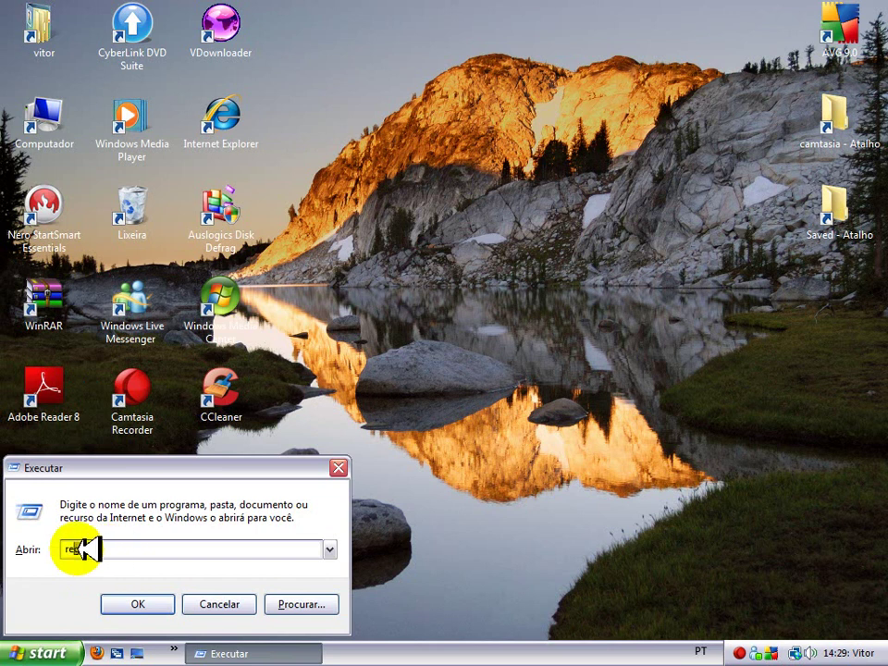
right_click(95, 549)
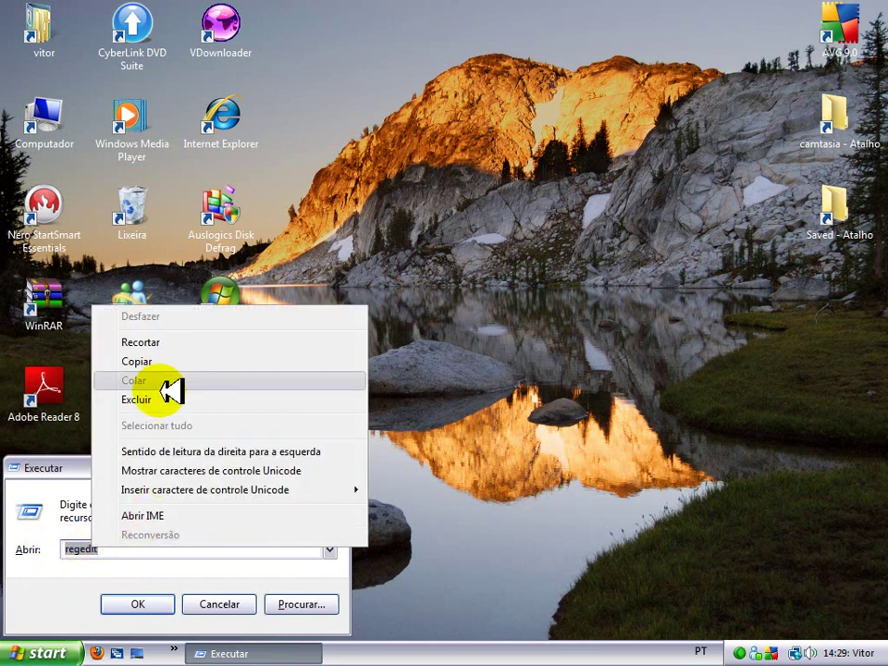
left_click(158, 360)
left_click_drag(186, 472, 425, 398)
- Open Bloco de Notas and paste the copied regedit command into the blank document
left_click(35, 653)
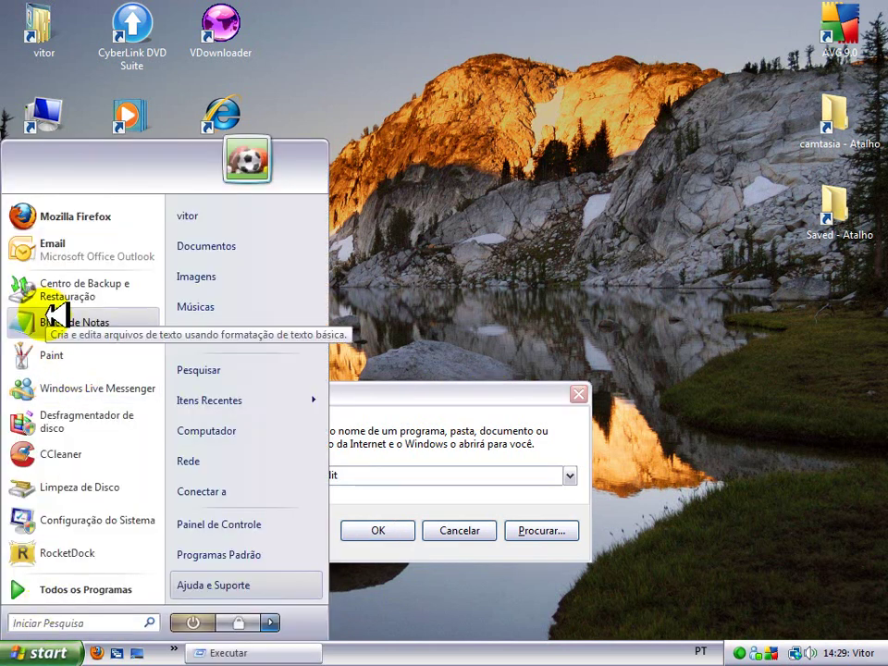
left_click(57, 319)
right_click(95, 82)
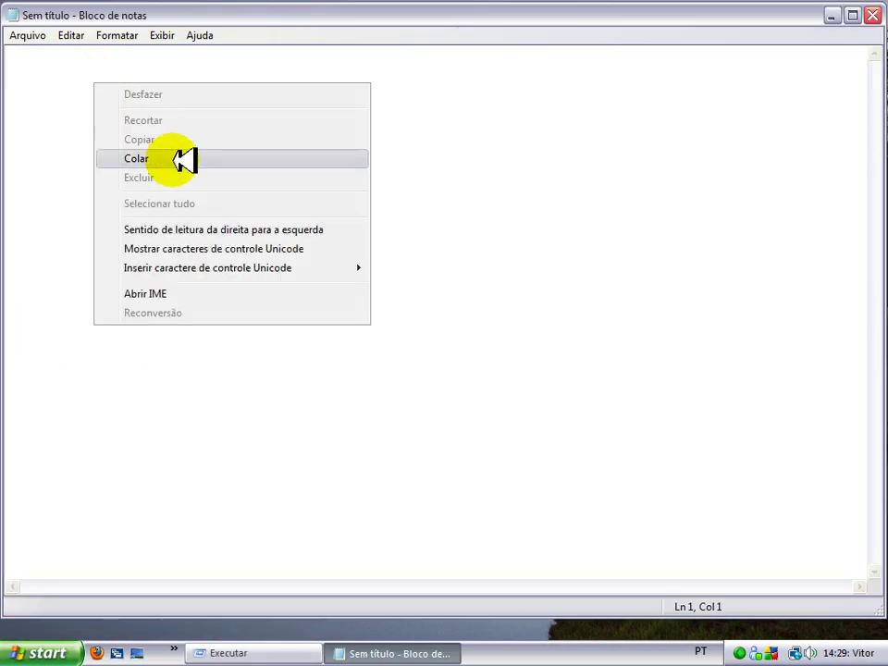
left_click(184, 158)
left_click_drag(453, 87, 24, 99)
left_click_drag(212, 231, 273, 220)
left_click_drag(422, 107, 10, 103)
left_click(294, 226)
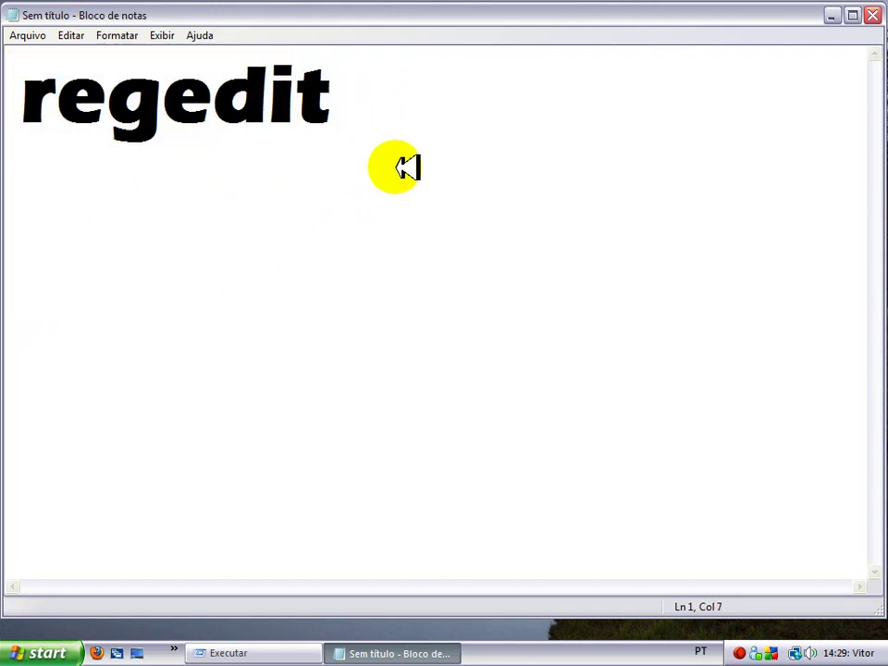
left_click_drag(372, 88, 25, 69)
left_click(174, 283)
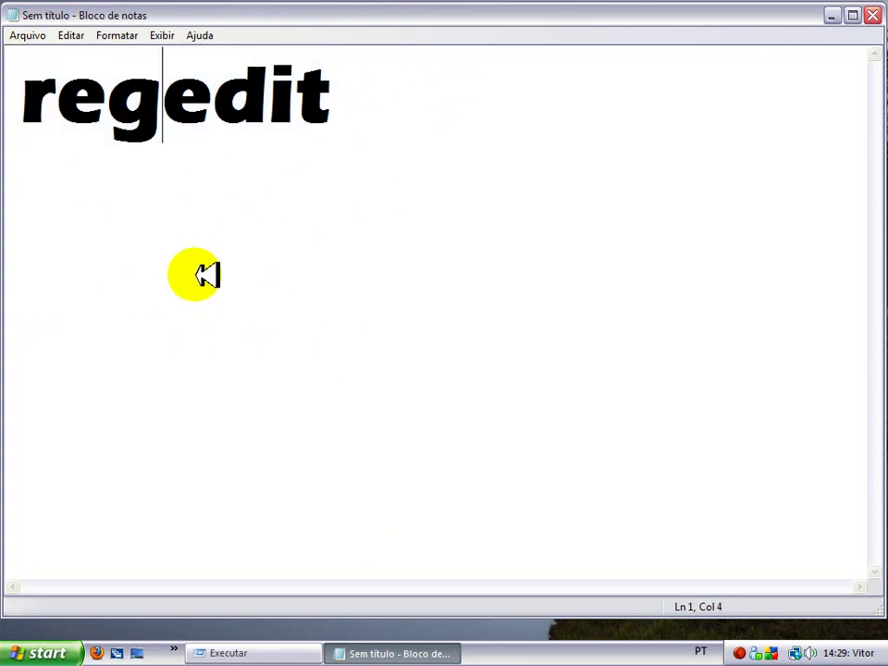
- Minimize the text document and run regedit from the Executar dialog to open the Registry Editor
left_click(841, 16)
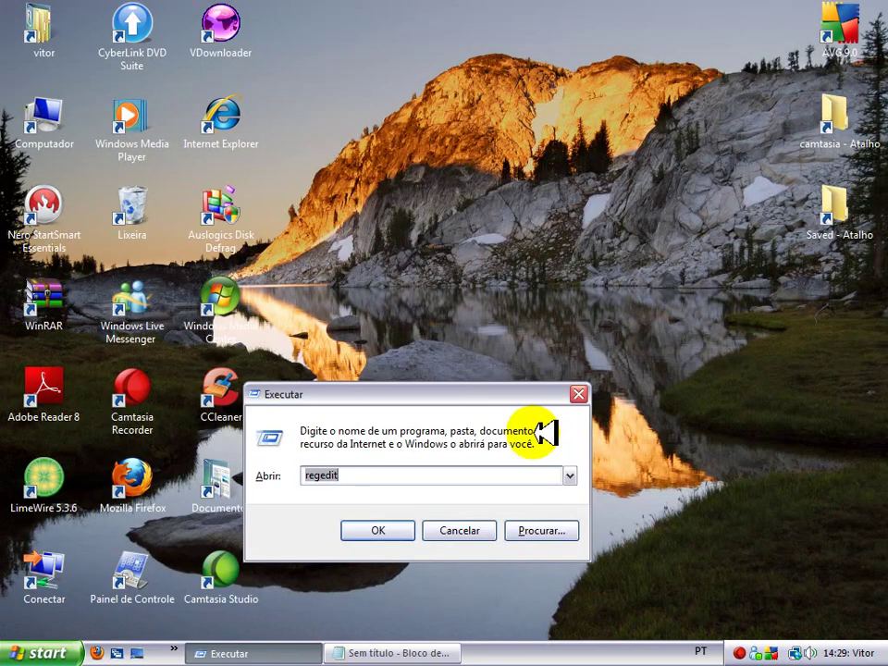
left_click(376, 530)
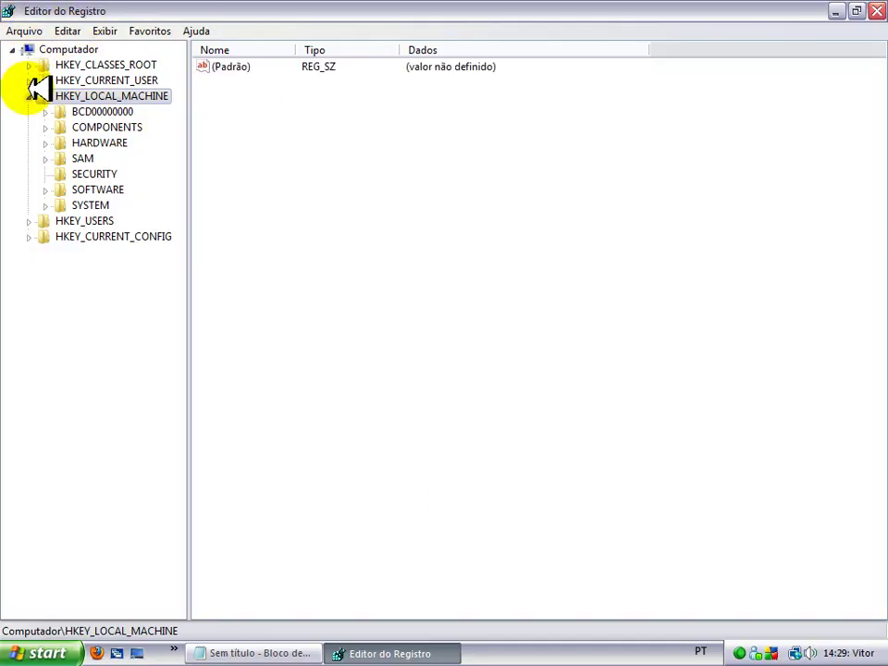
- Collapse HKEY_LOCAL_MACHINE and open the HKEY_CURRENT_USER\Control Panel\Desktop key
left_click(30, 96)
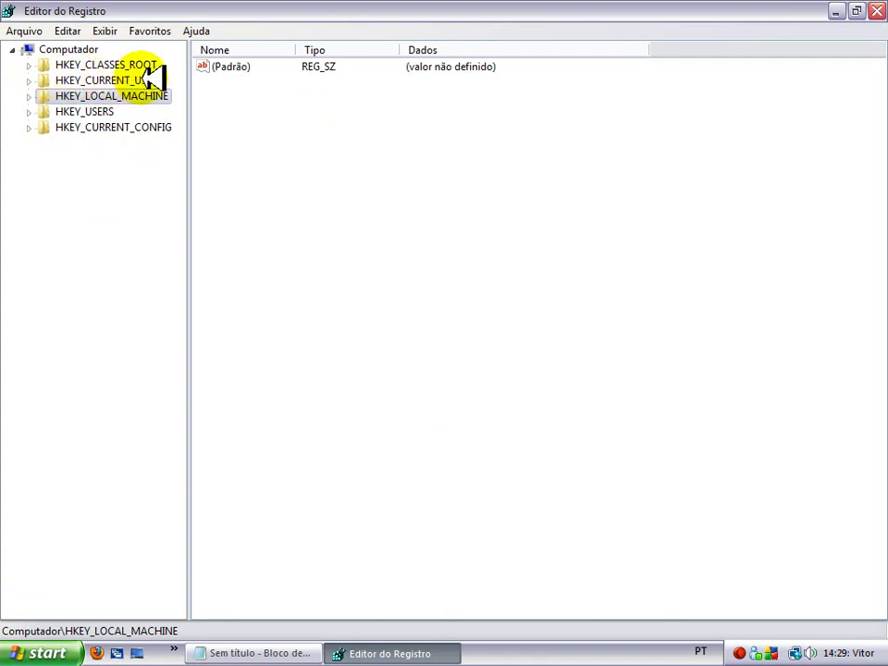
left_click(30, 81)
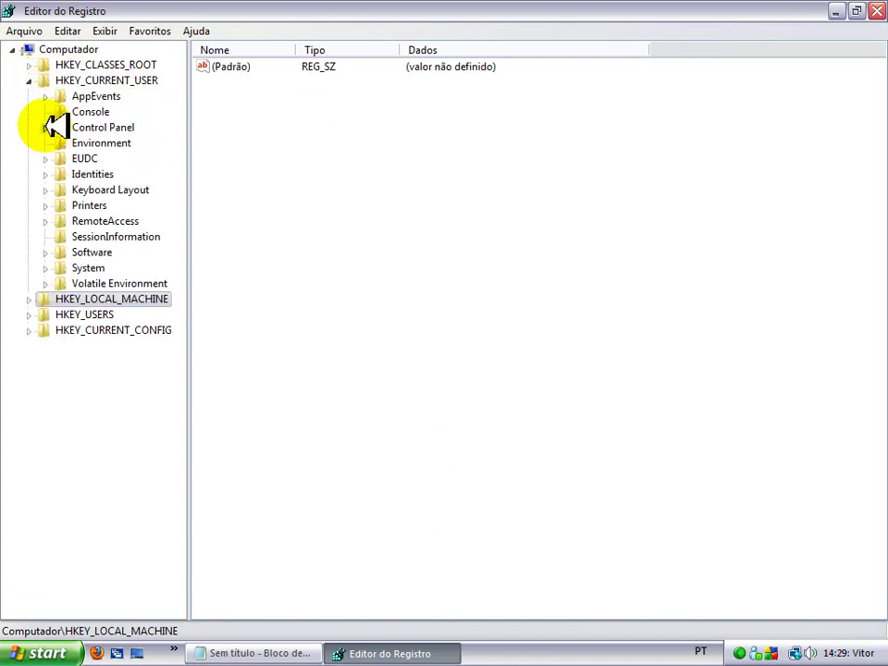
left_click(45, 128)
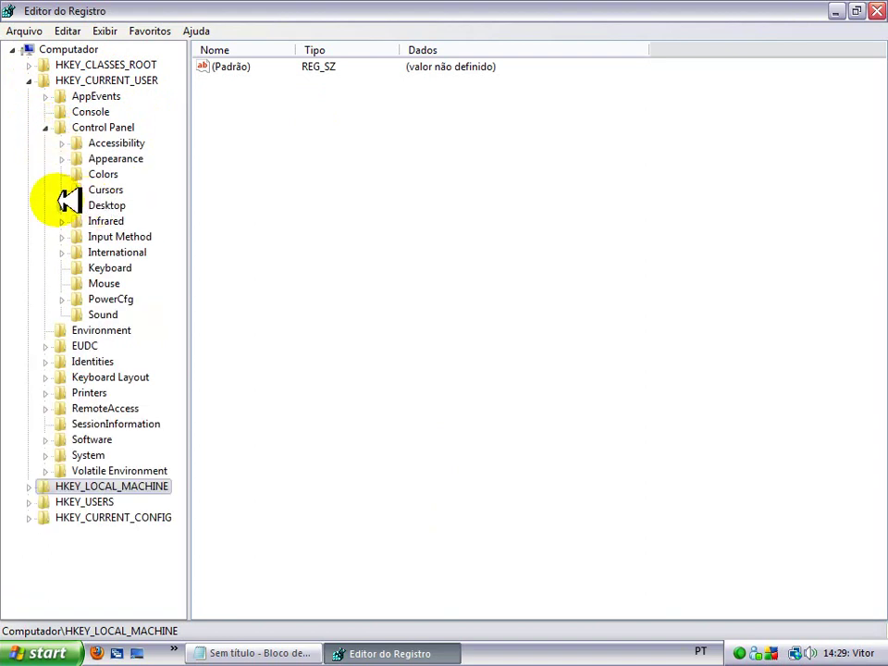
left_click(110, 205)
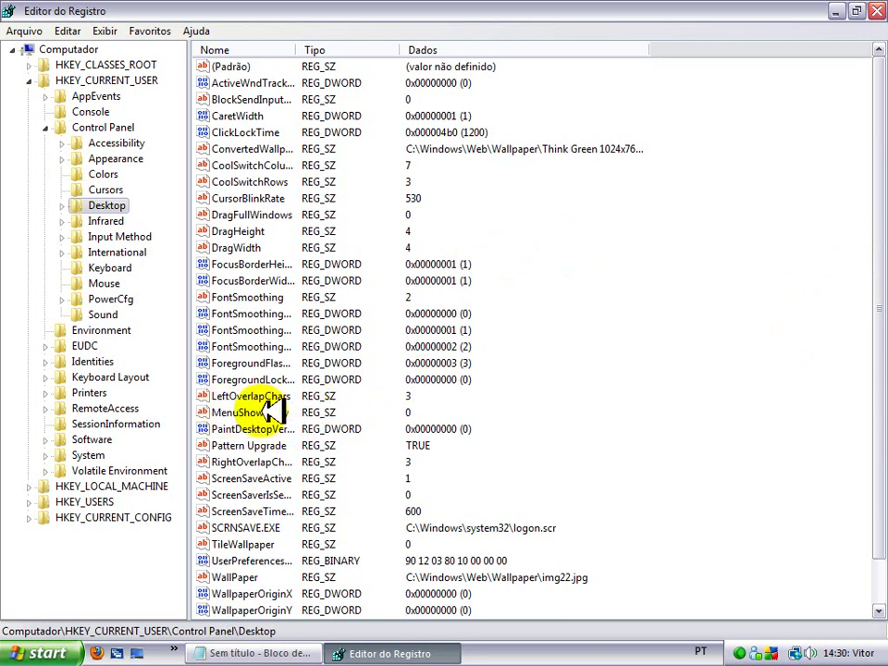
- Open the MenuShowDelay value of the Desktop key for editing and copy its name
double_click(268, 412)
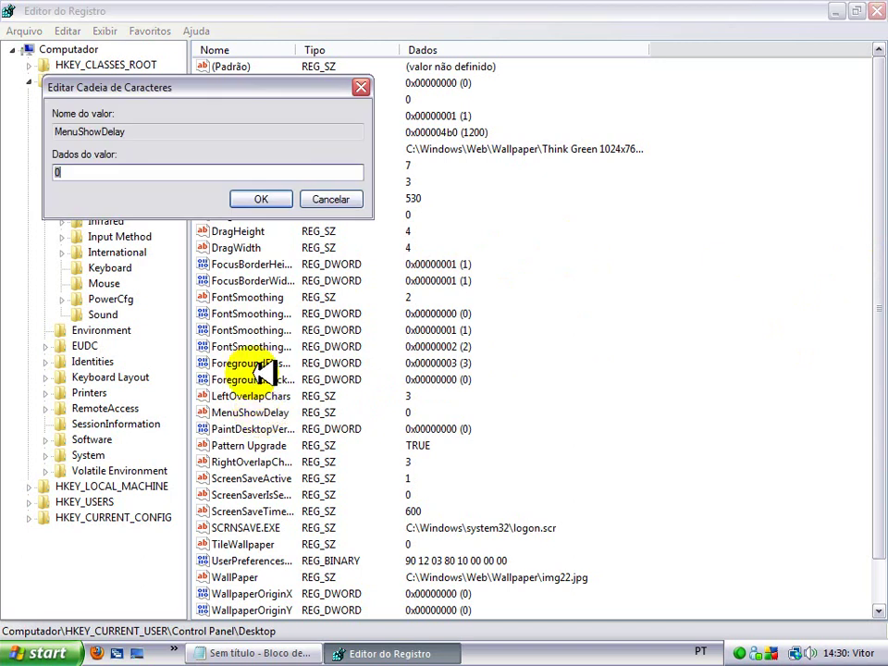
left_click_drag(213, 134, 37, 129)
right_click(100, 132)
left_click(143, 189)
- Switch to the Bloco de Notas document and paste MenuShowDelay on a new line below regedit
left_click(305, 655)
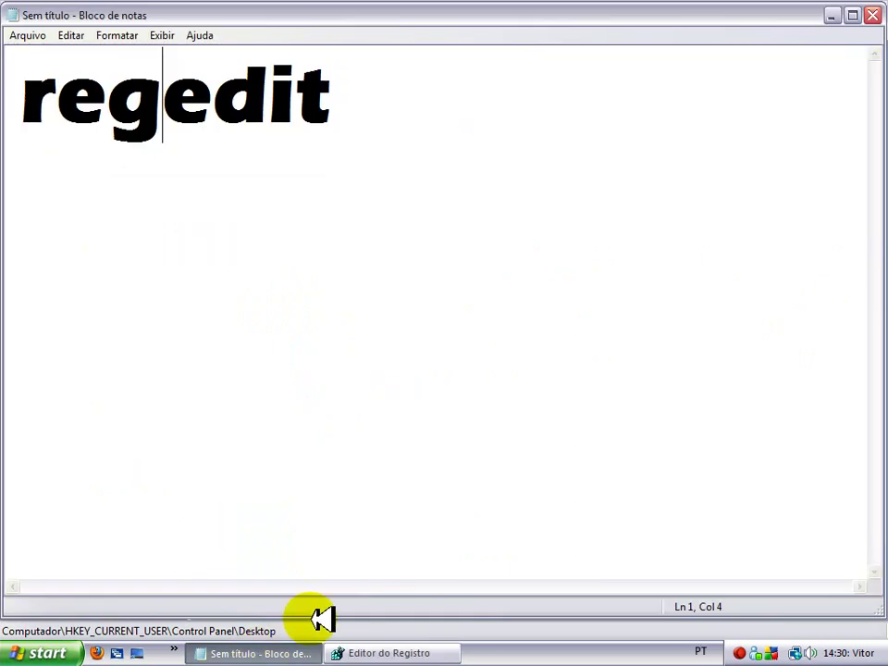
left_click(430, 158)
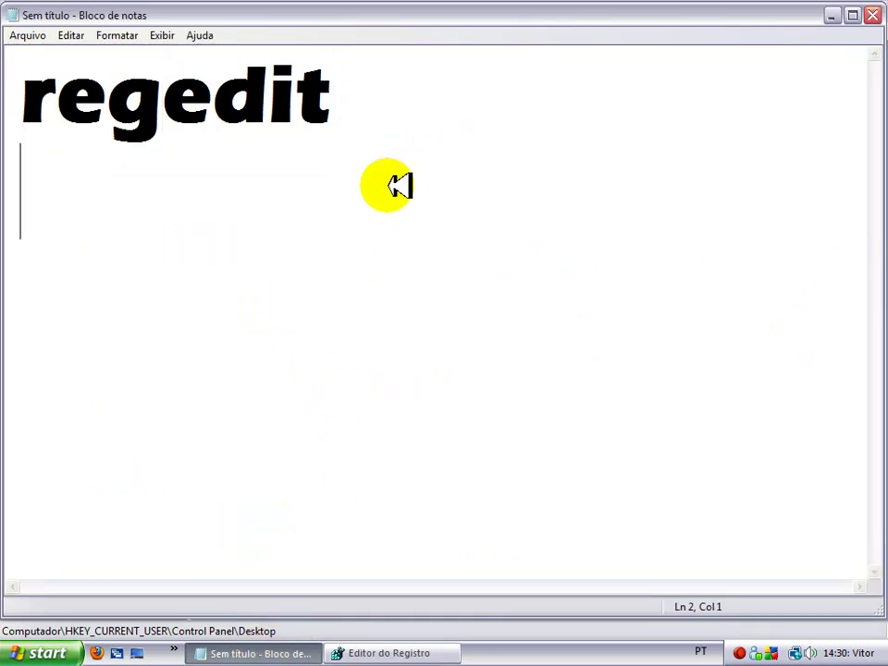
key("ctrl+v")
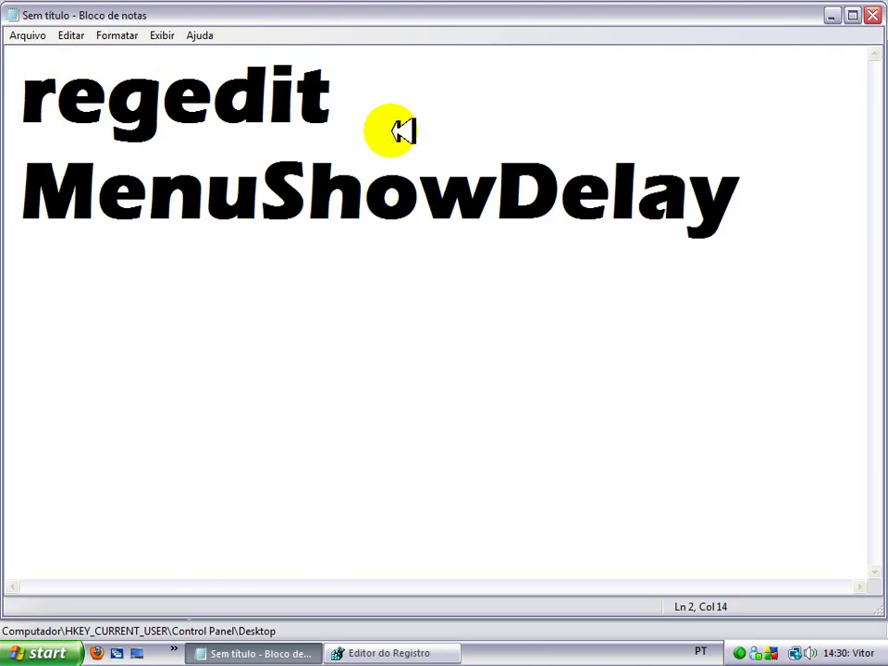
left_click_drag(822, 192, 8, 192)
left_click(163, 320)
- Return to the Registry Editor, reopen the MenuShowDelay value and confirm its data as 0
left_click(393, 653)
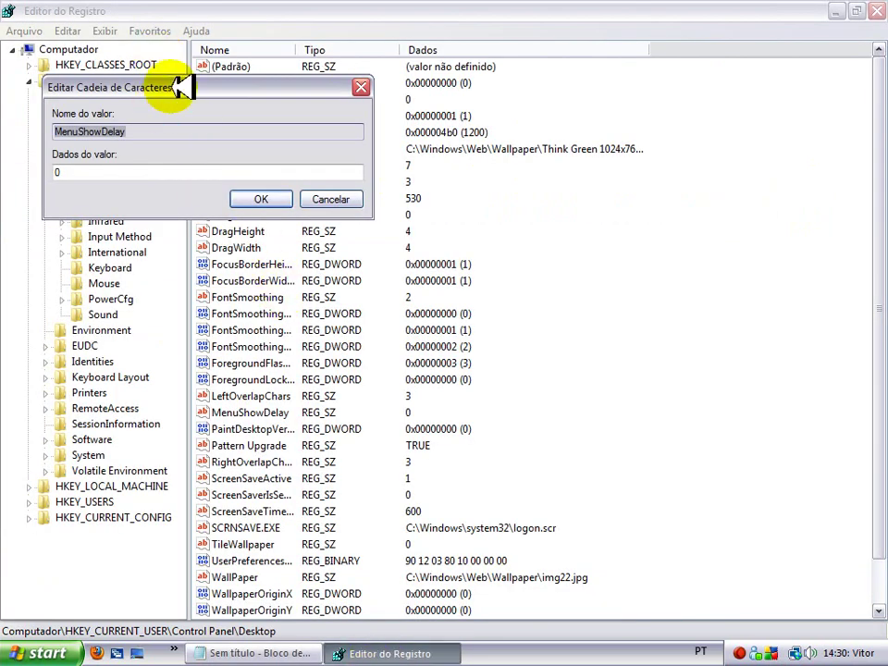
left_click_drag(182, 87, 273, 113)
left_click(453, 112)
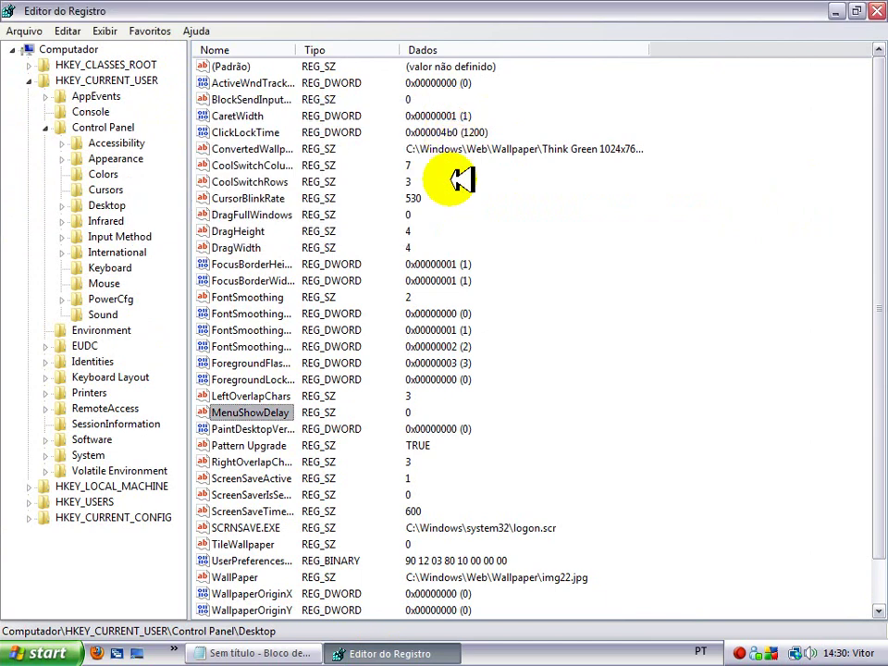
double_click(261, 412)
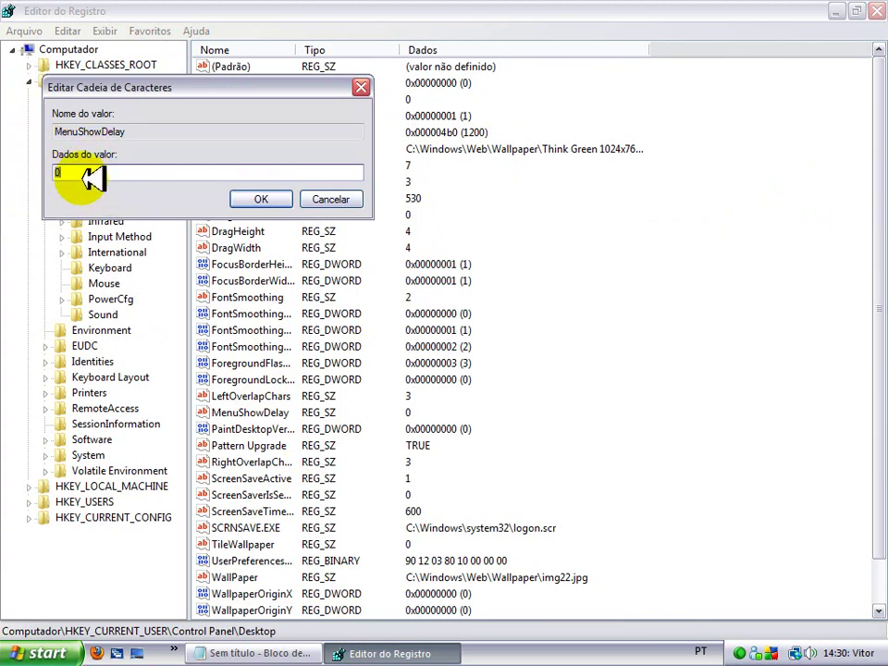
left_click(266, 200)
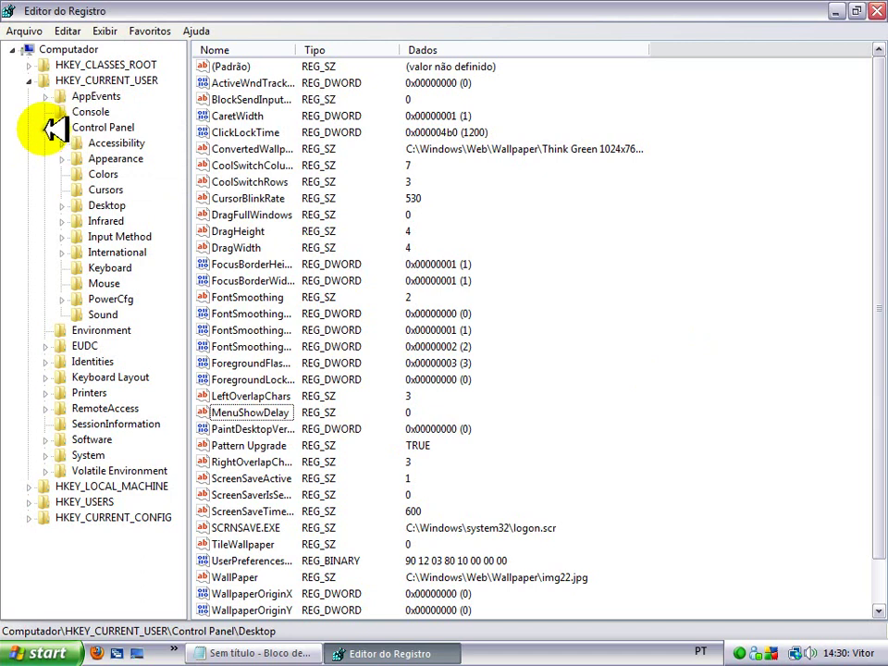
- Collapse HKEY_CURRENT_USER and open the HKEY_LOCAL_MACHINE\SYSTEM\ControlSet001\Control key
left_click(48, 127)
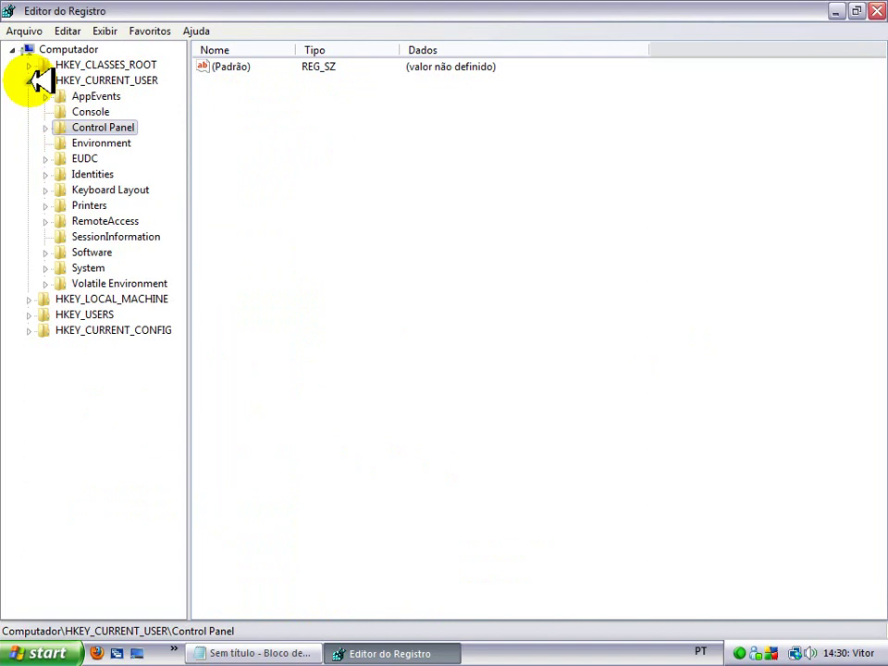
left_click(29, 81)
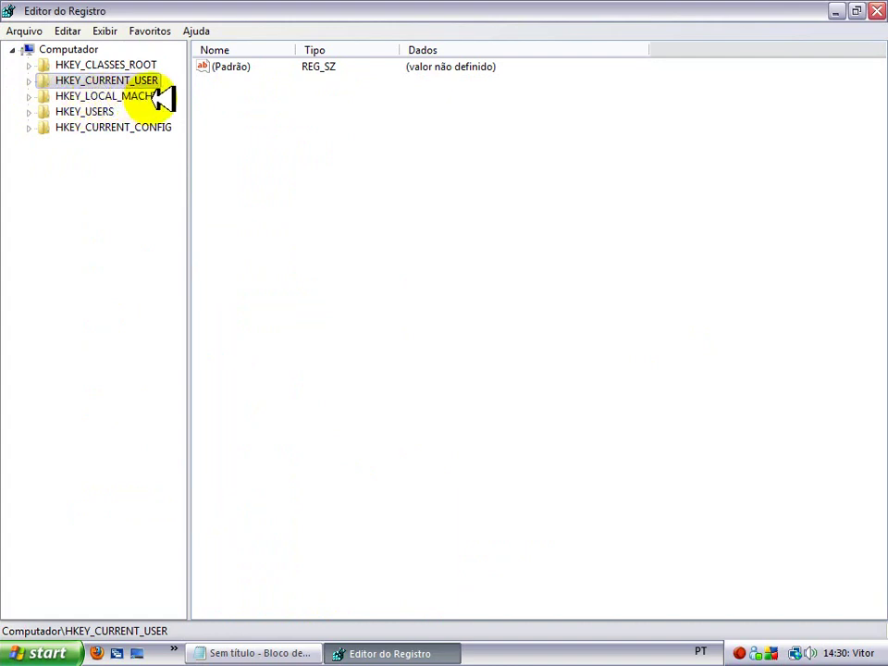
left_click(28, 96)
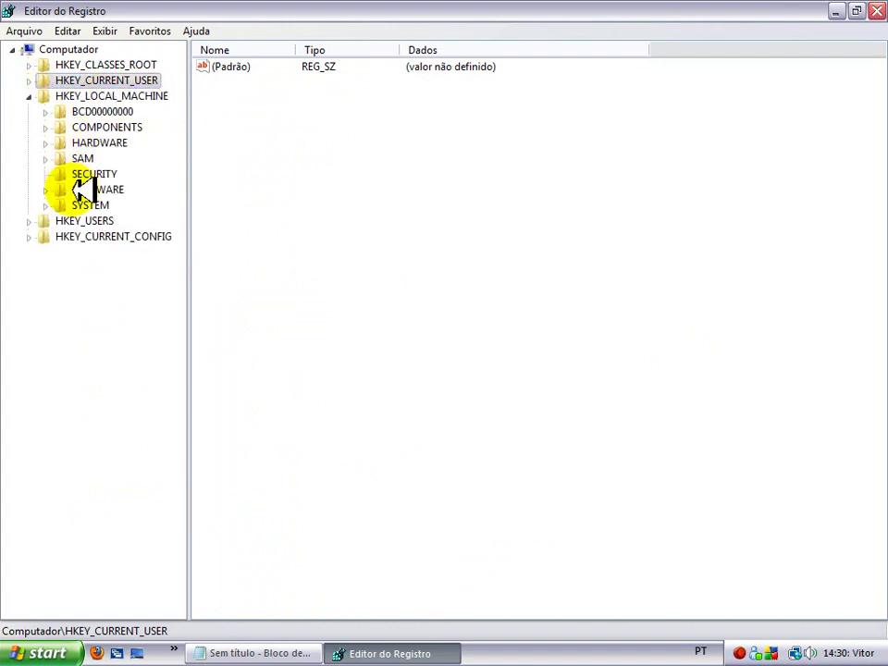
left_click(45, 204)
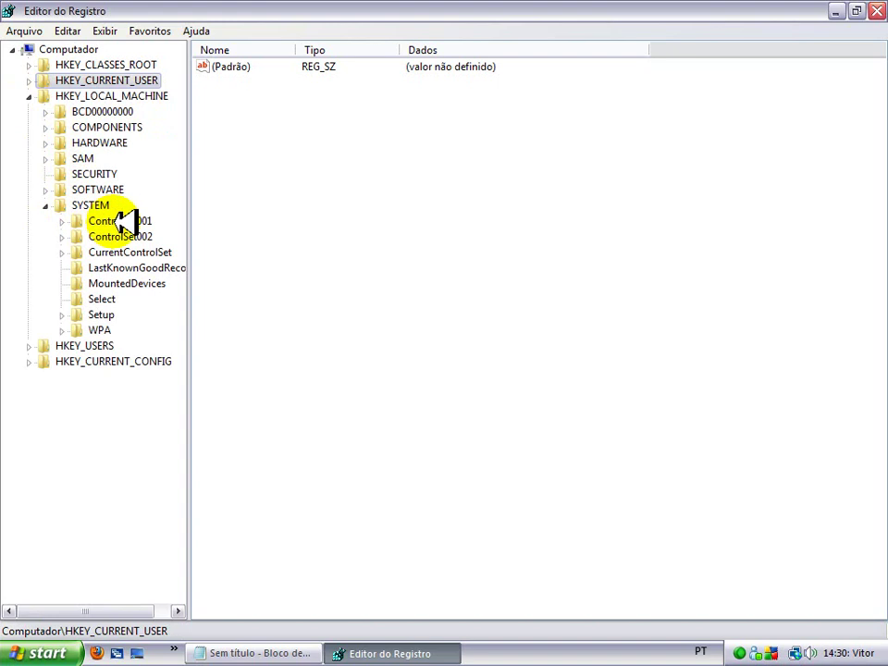
left_click(97, 221)
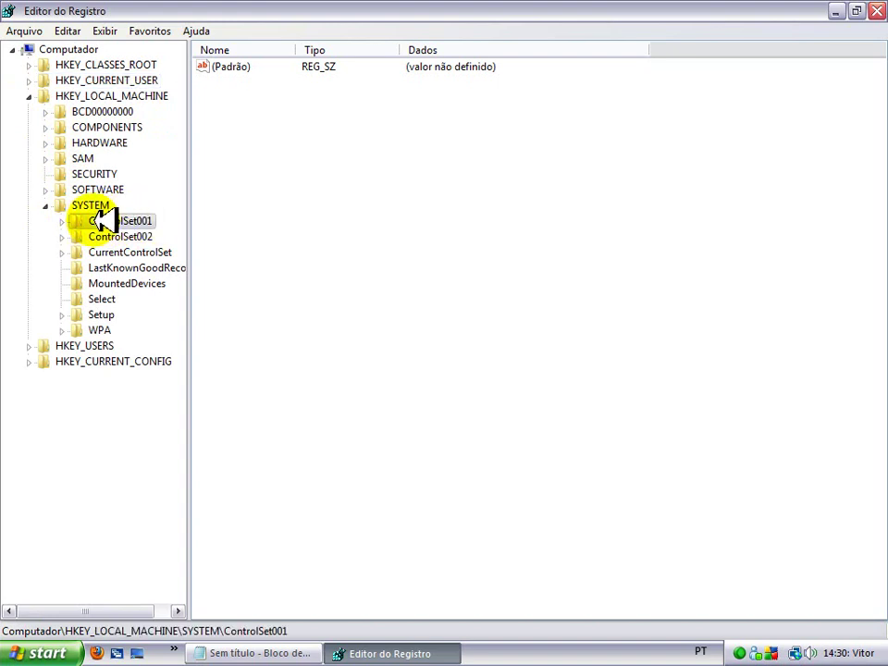
double_click(74, 221)
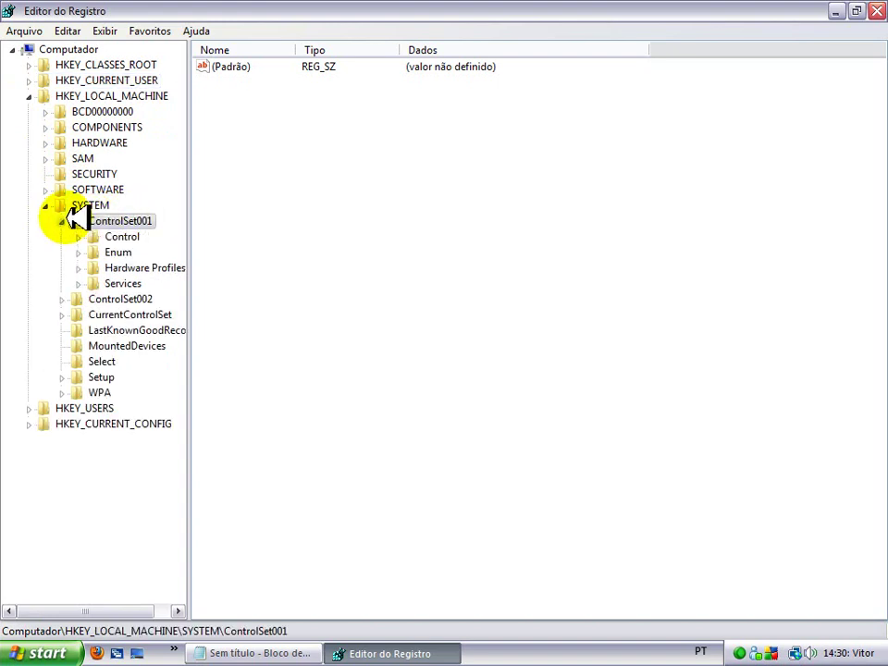
left_click(134, 236)
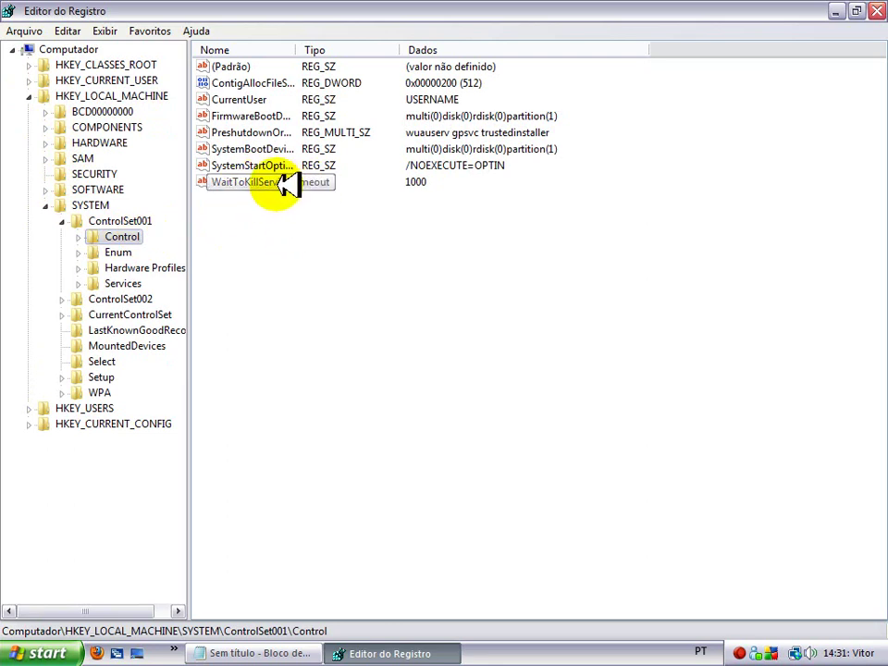
- Open the WaitToKillServiceTimeout value of the Control key for editing and copy its name
double_click(288, 184)
left_click_drag(154, 132, 20, 130)
right_click(89, 133)
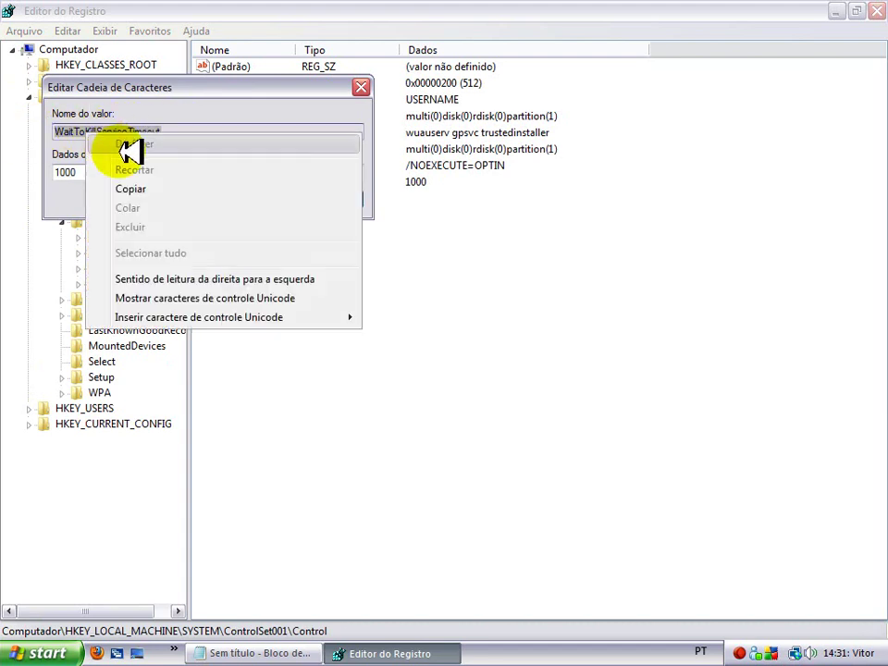
left_click(128, 188)
- Switch to the Bloco de Notas document and paste WaitToKillServiceTimeout on a new line below MenuShowDelay
left_click(223, 648)
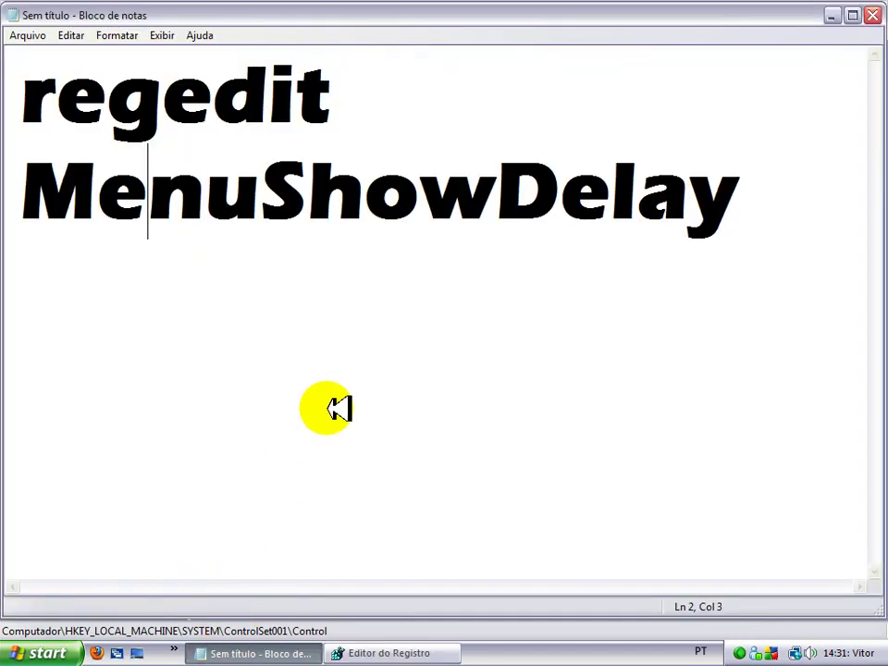
left_click(846, 199)
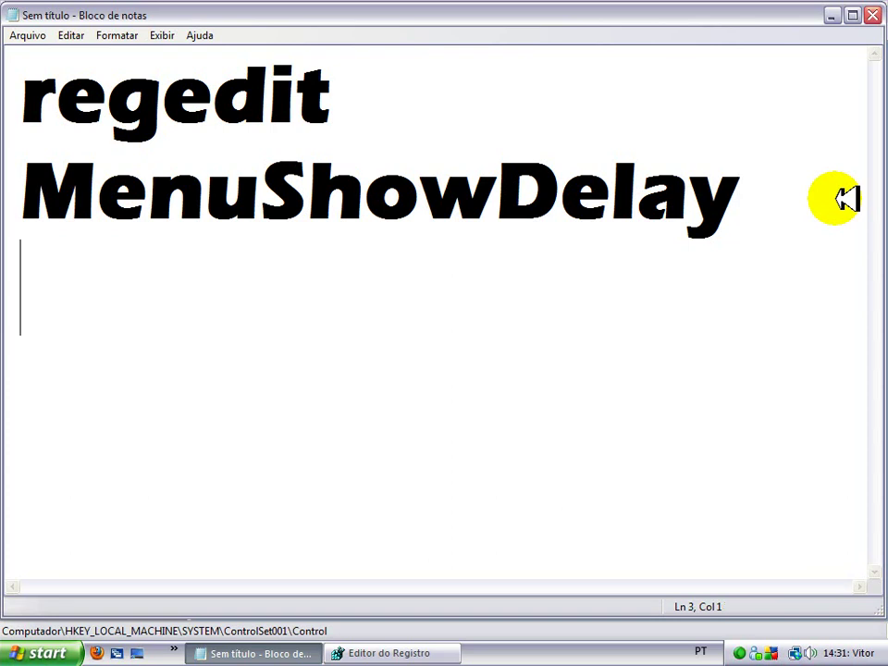
right_click(89, 305)
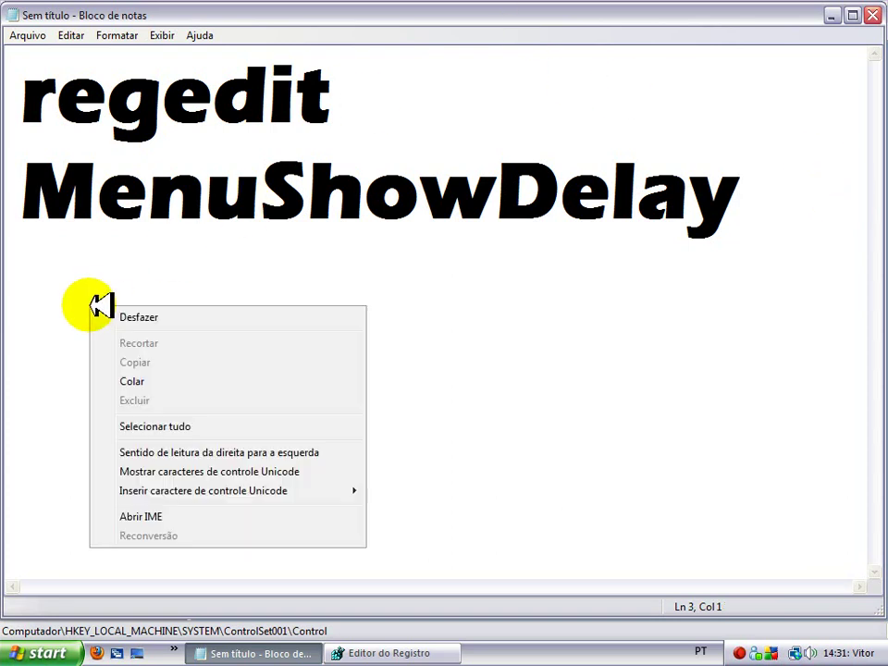
left_click(139, 381)
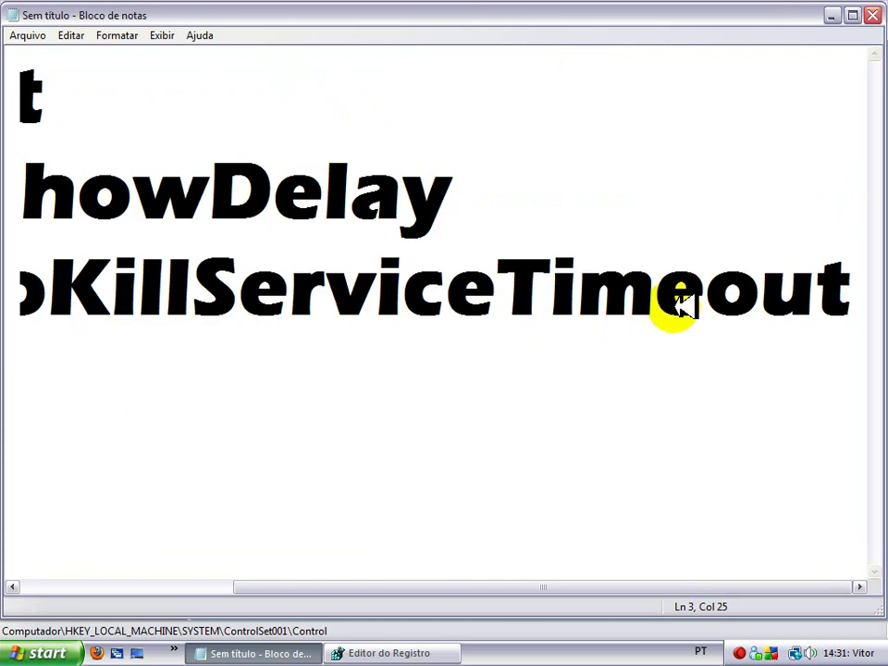
left_click_drag(860, 282, 24, 268)
left_click(231, 485)
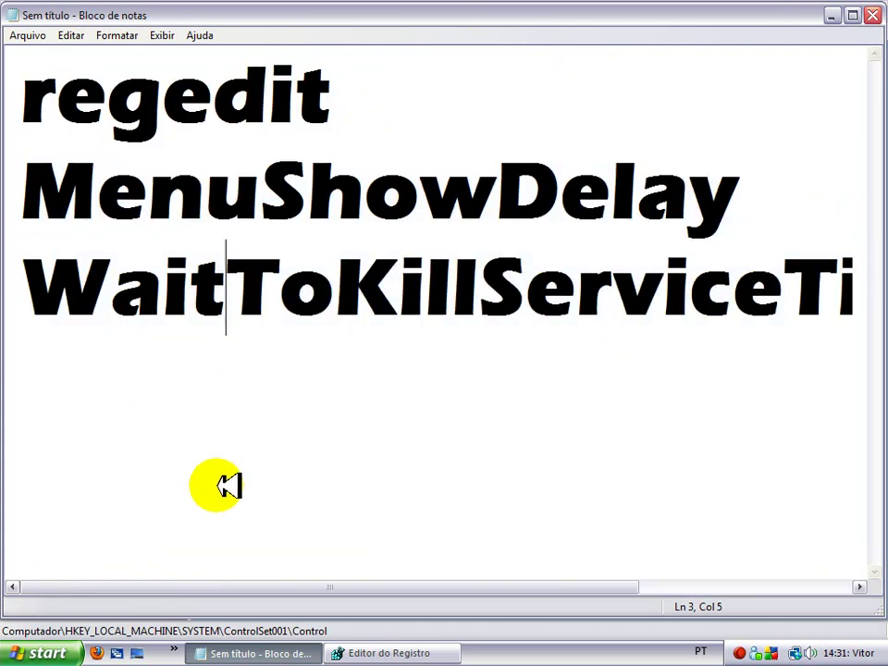
- Back in the Registry Editor, confirm the WaitToKillServiceTimeout data as 1000 and close the editor
left_click(390, 652)
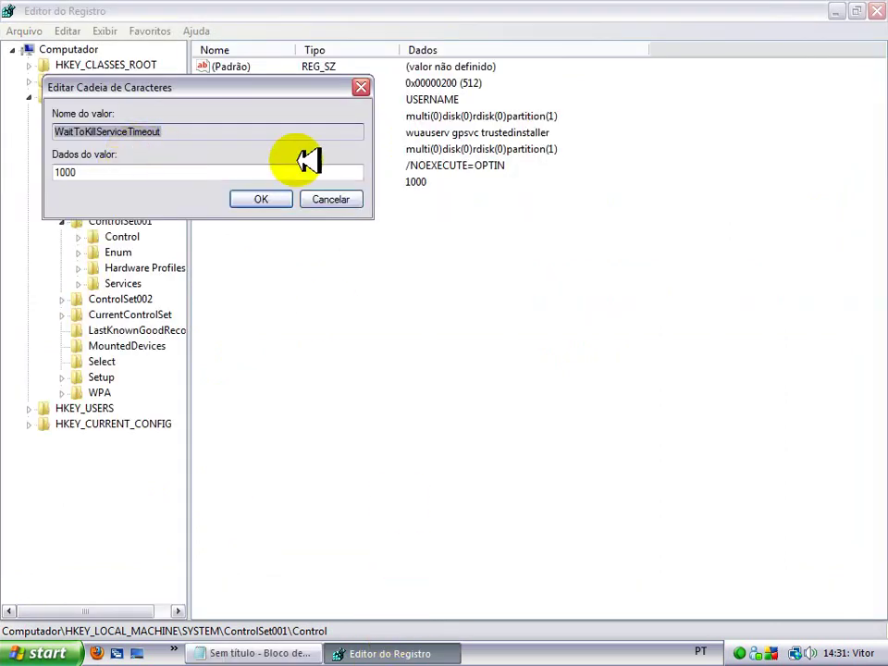
left_click(338, 199)
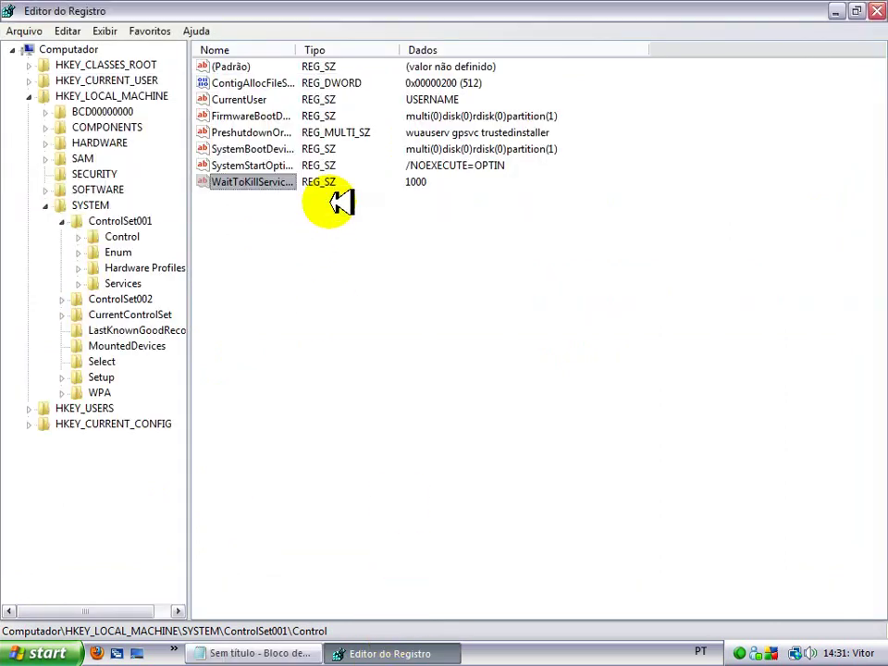
double_click(268, 185)
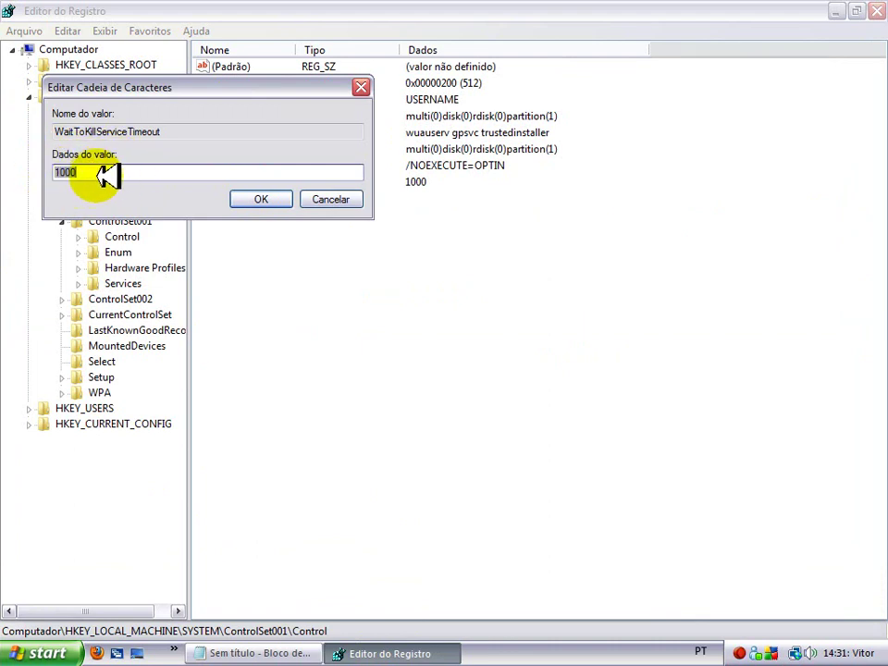
left_click(261, 199)
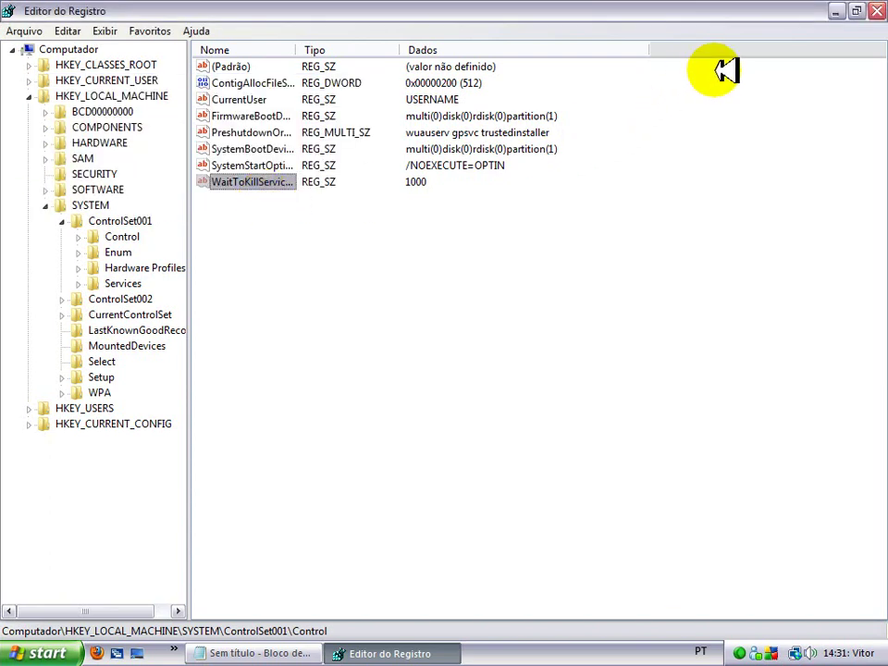
left_click(877, 10)
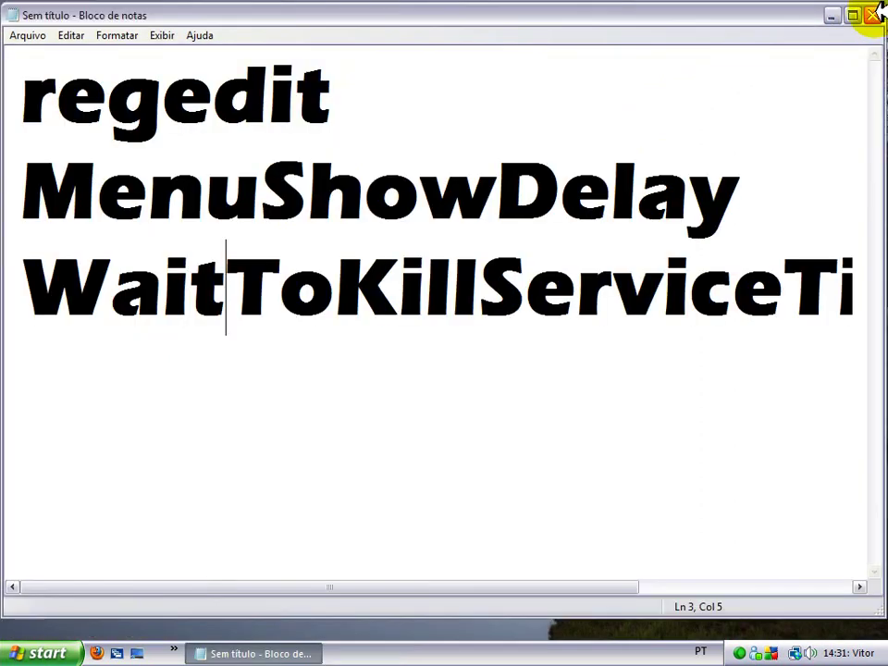
left_click(830, 13)
left_click_drag(328, 120, 430, 397)
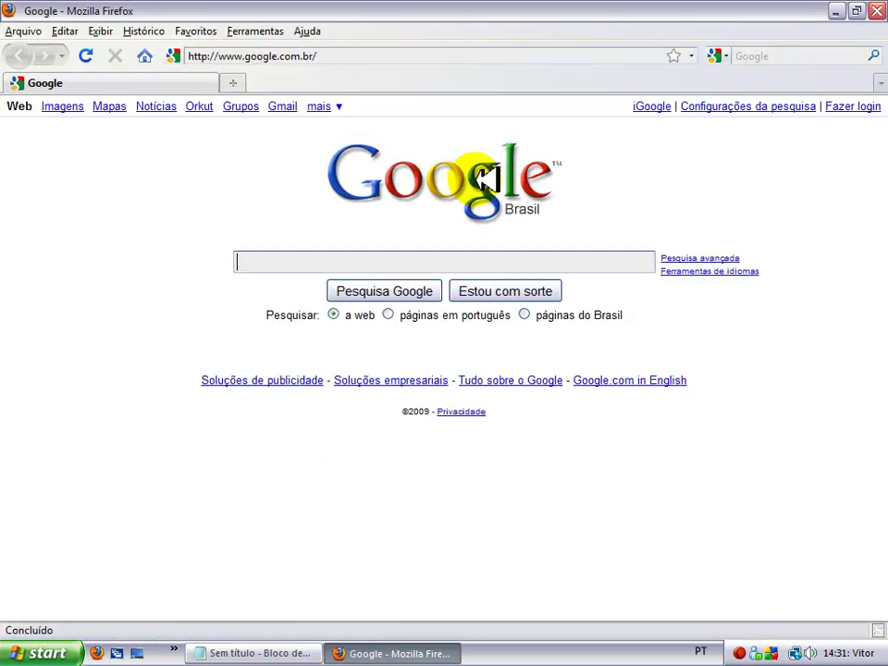
left_click(691, 56)
left_click(231, 159)
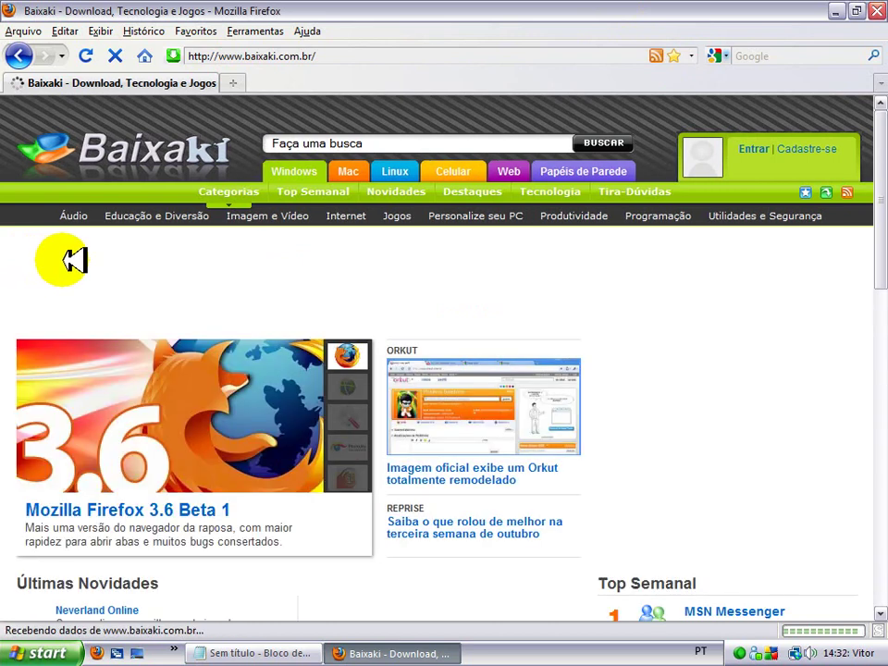
left_click(384, 146)
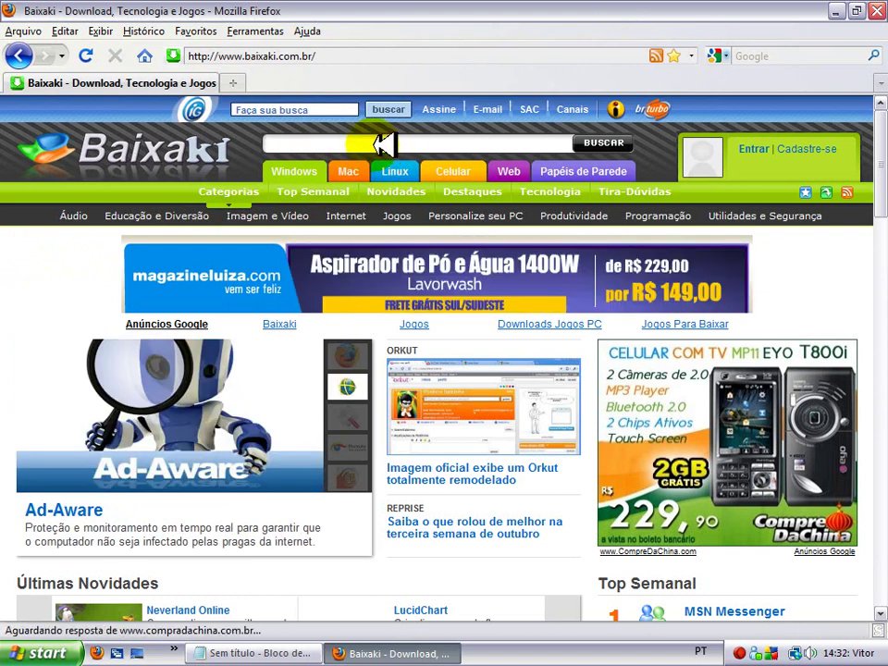
- Switch to the Bloco de Notas document and add ccleaner on a new line below WaitToKillServiceTimeout
left_click(258, 652)
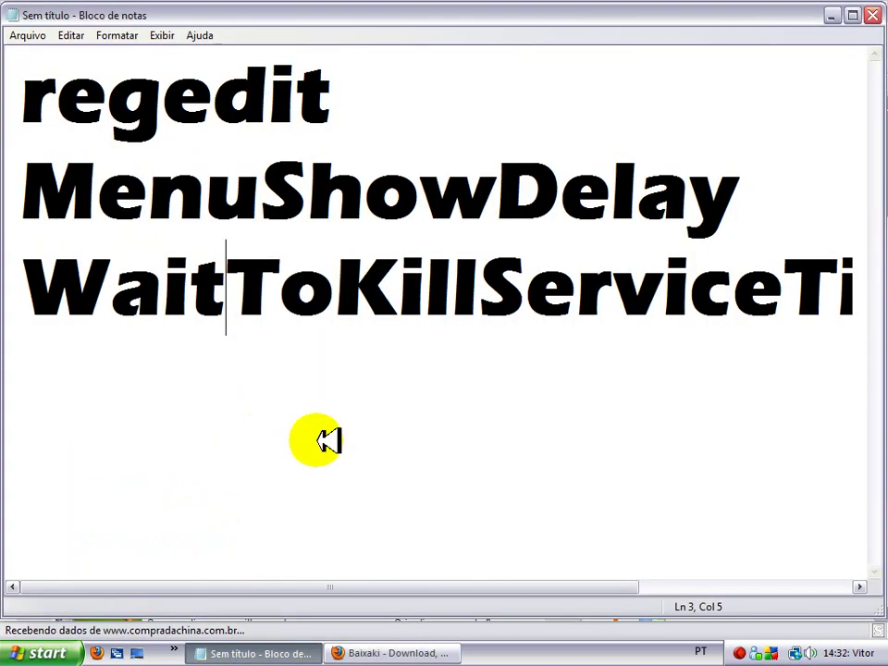
left_click(47, 368)
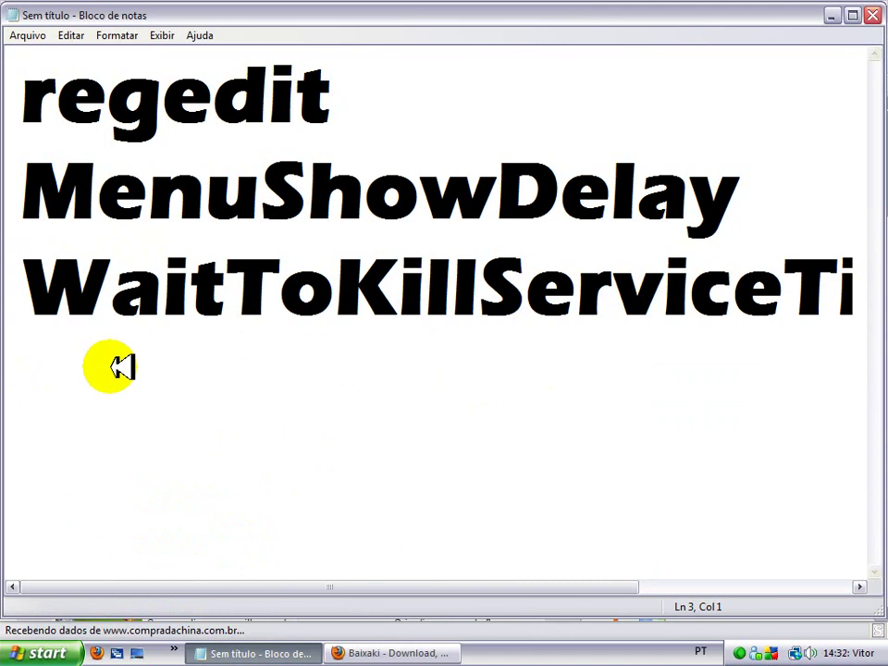
left_click_drag(59, 277, 874, 285)
left_click(865, 290)
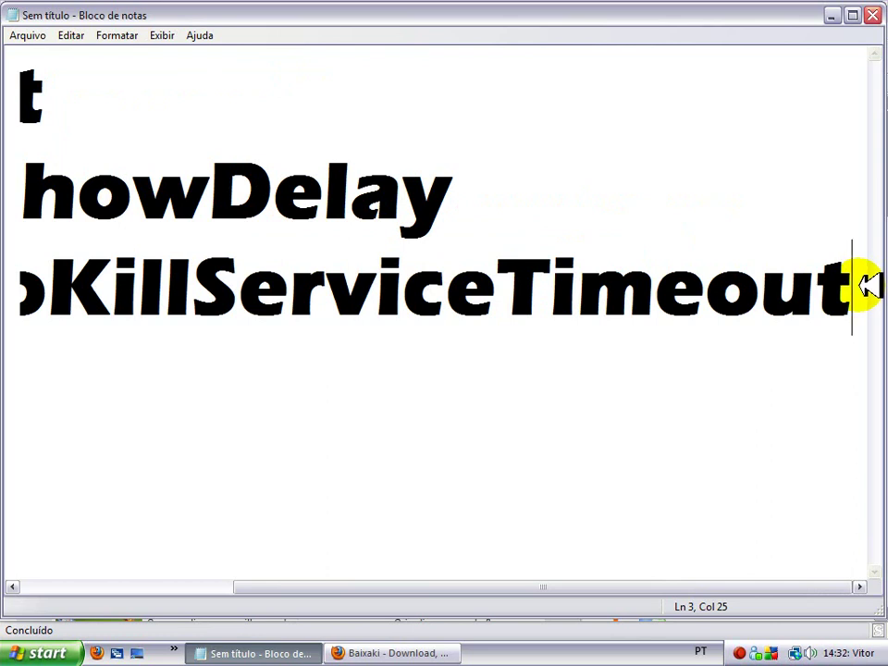
key("Return")
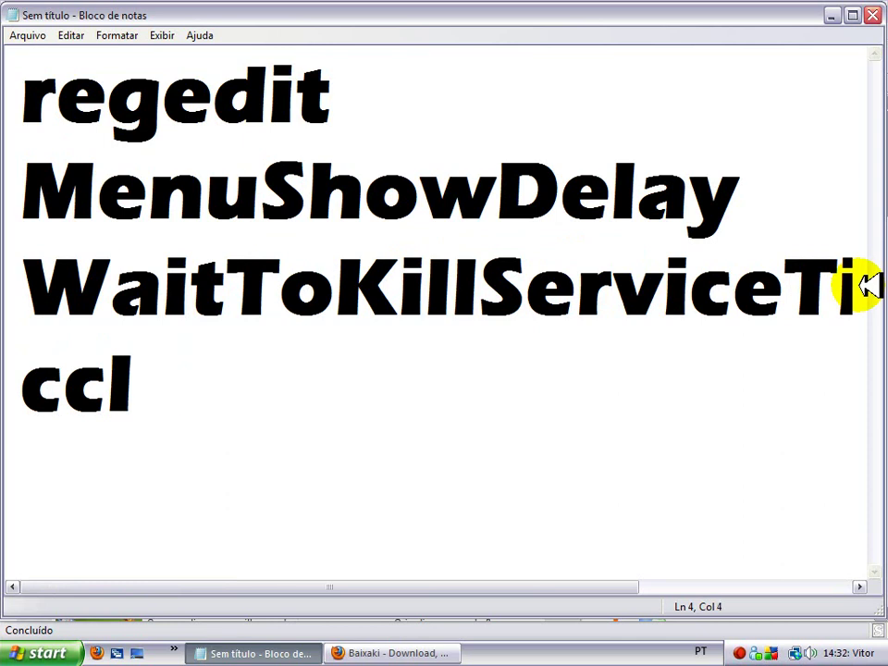
type("ccleaner")
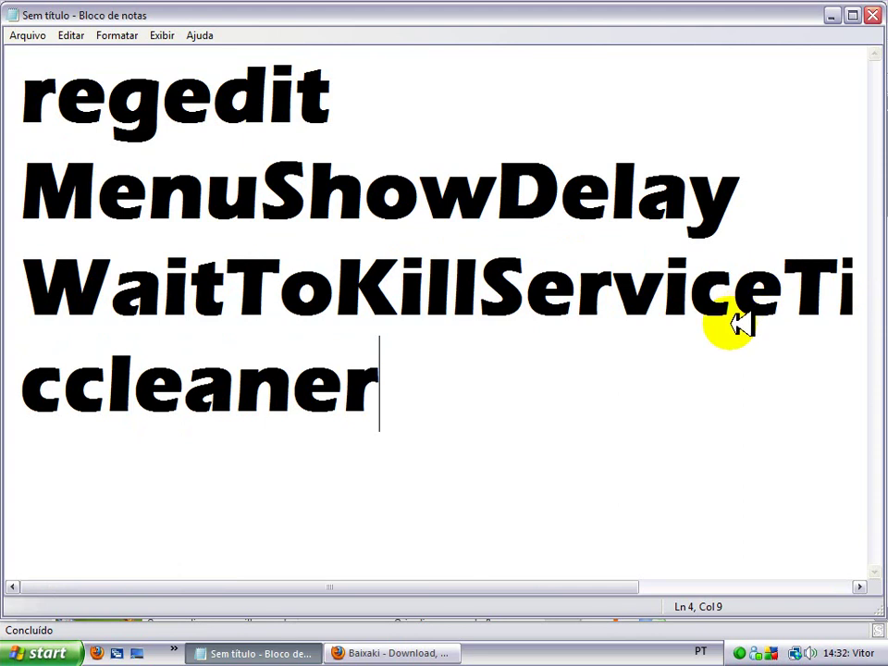
left_click_drag(441, 397, 14, 352)
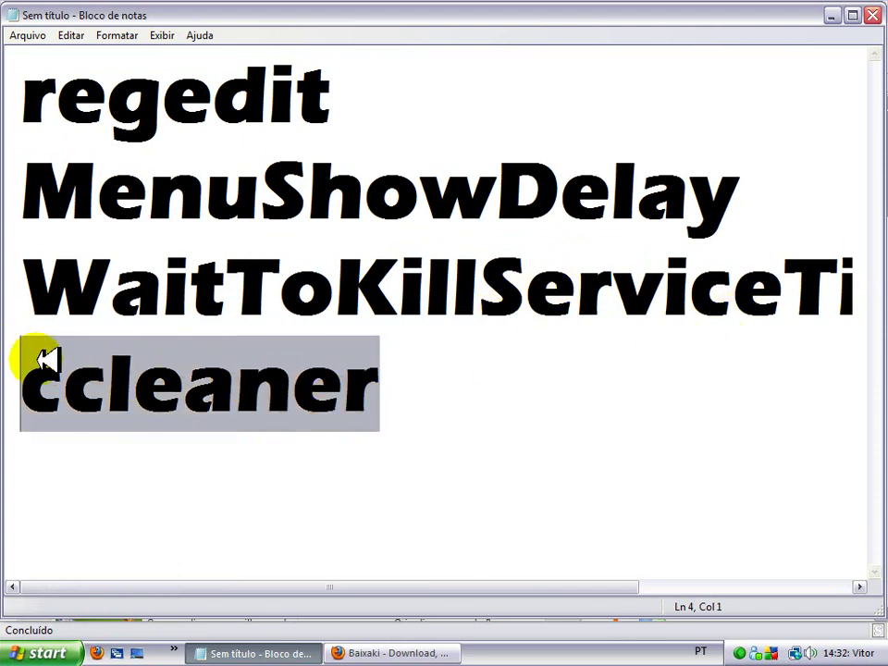
left_click(239, 522)
left_click_drag(513, 349, 9, 322)
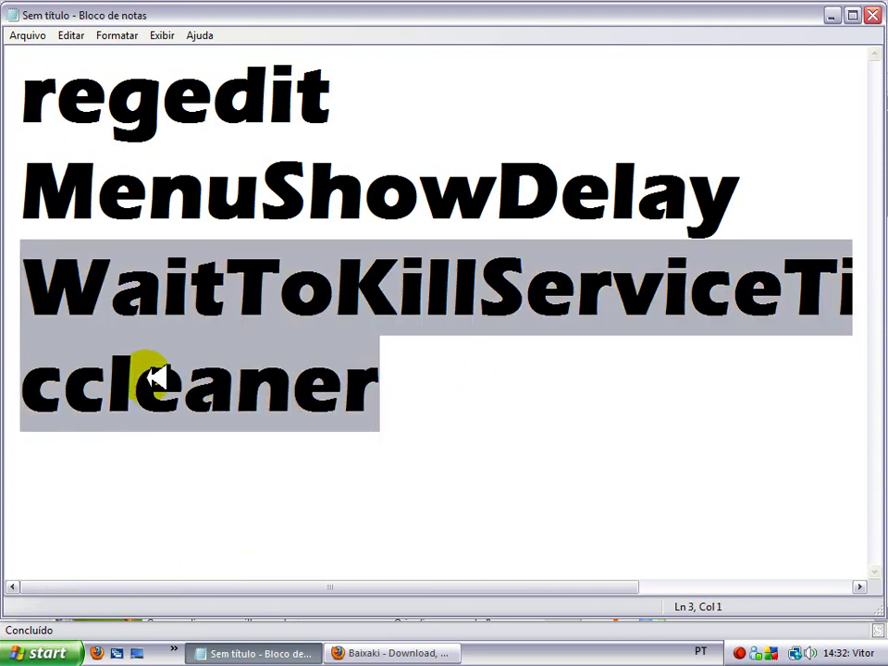
left_click(647, 538)
left_click_drag(417, 422, 19, 390)
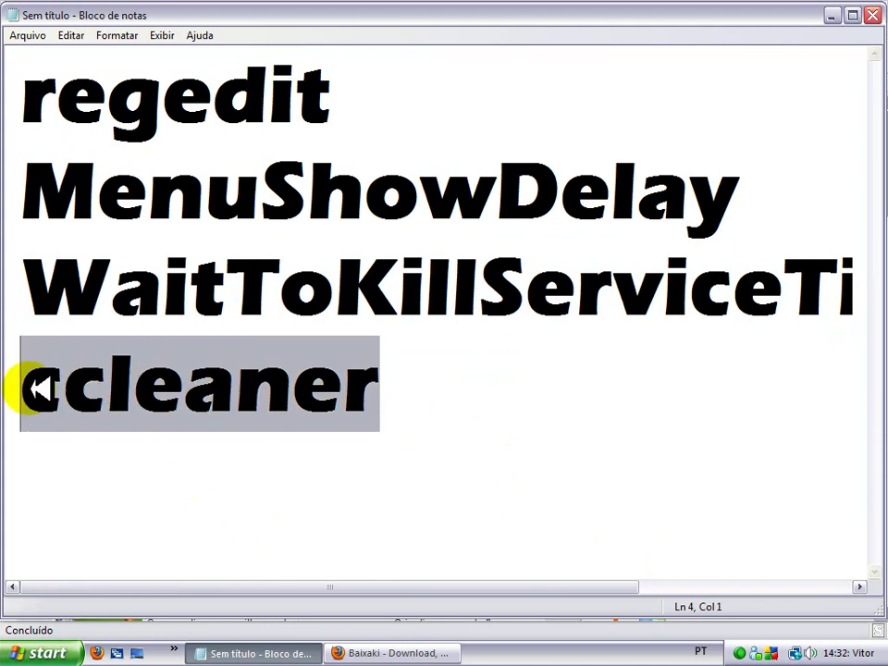
left_click(228, 488)
- Return to Firefox and search the Baixaki site for ccleaner
left_click(412, 652)
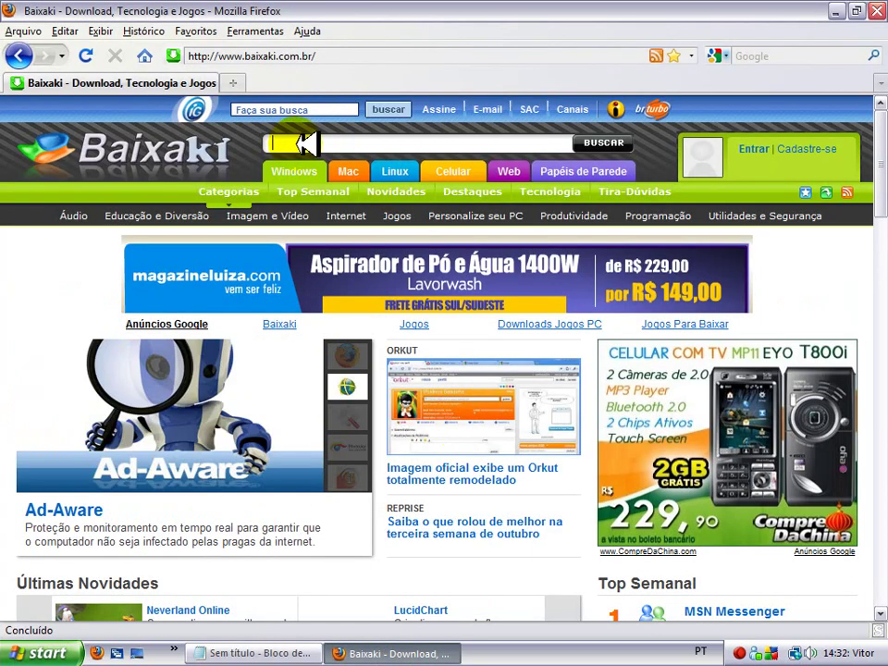
left_click(305, 143)
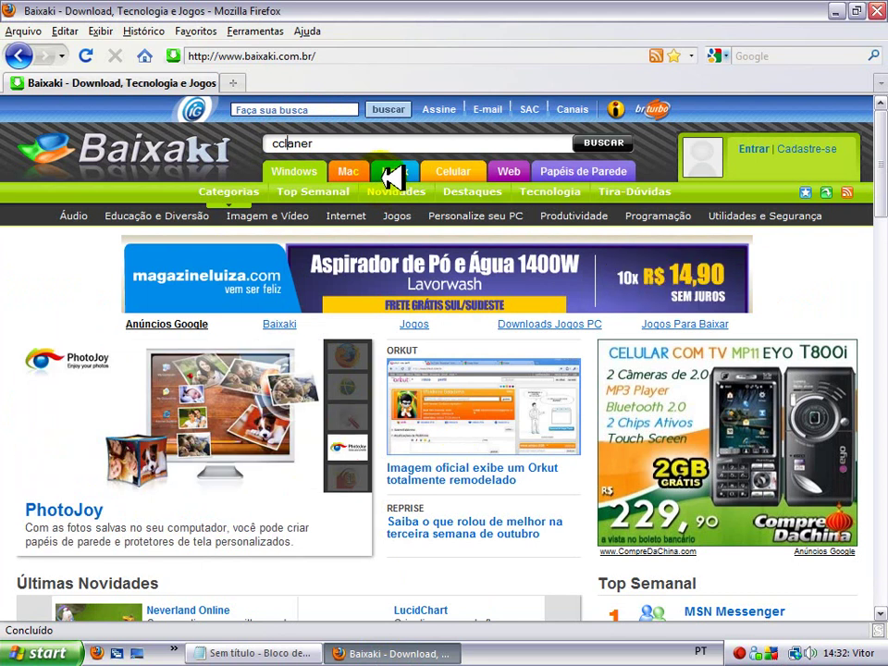
key("Return")
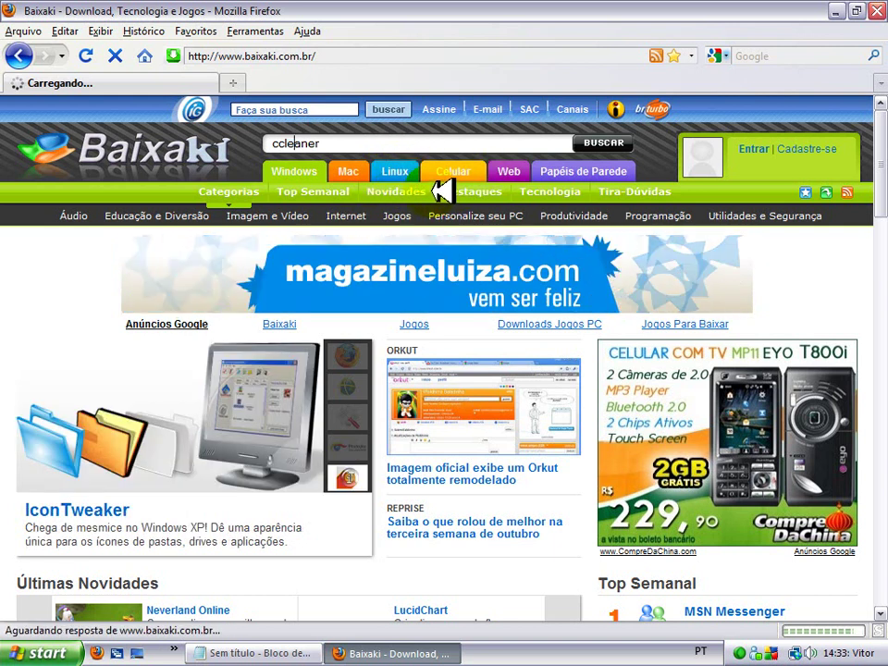
left_click(617, 140)
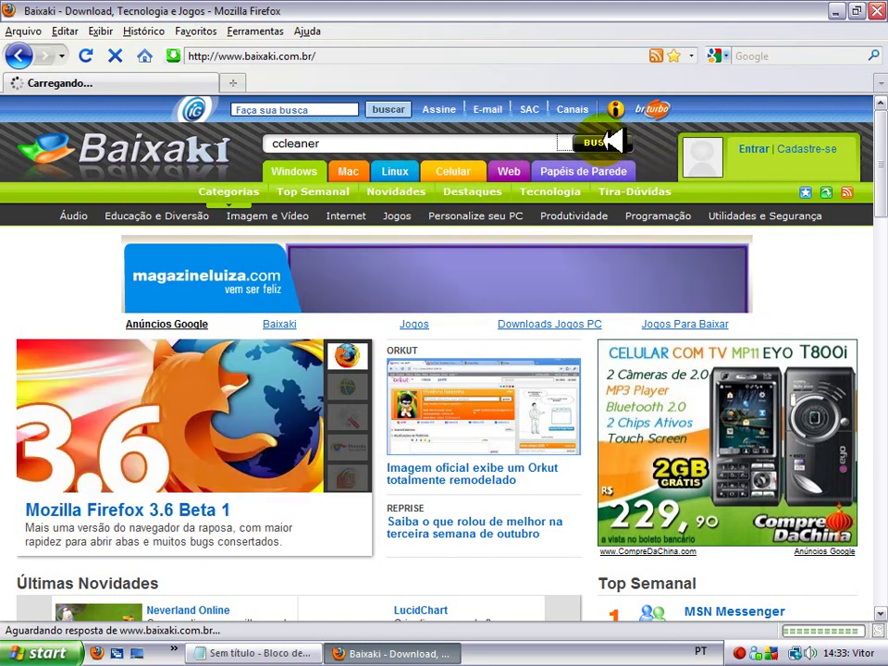
left_click(258, 652)
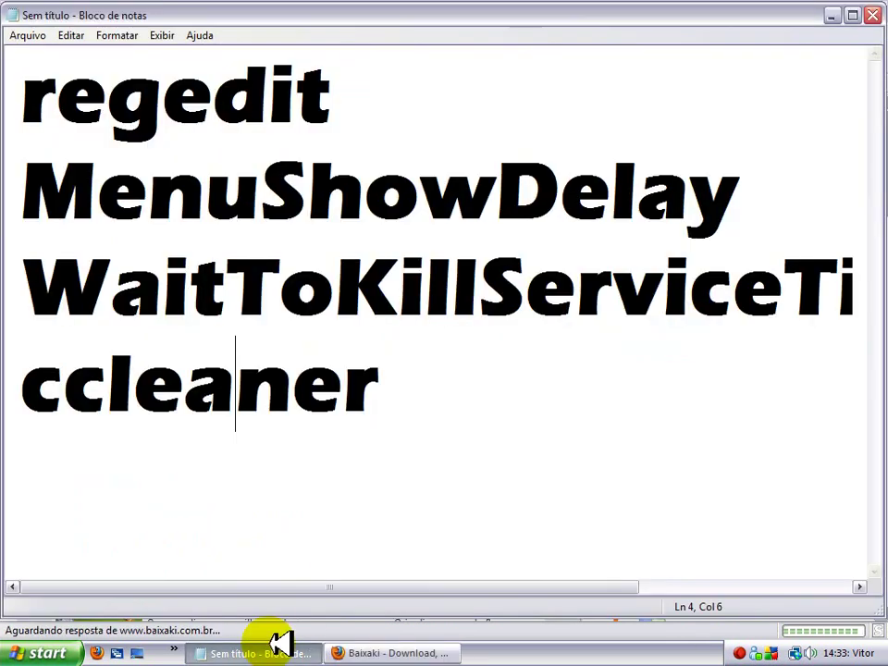
left_click_drag(379, 388, 33, 369)
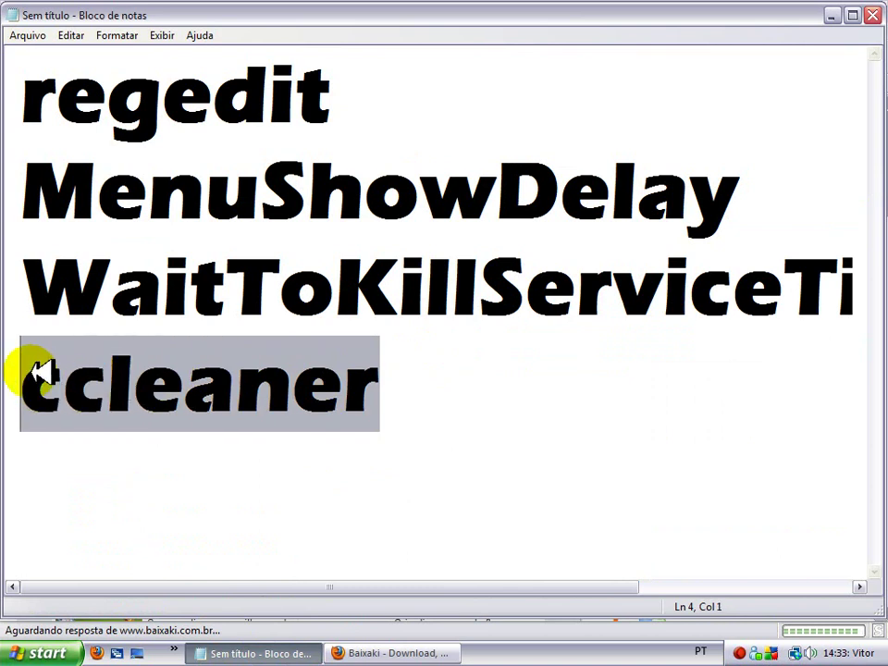
left_click(475, 406)
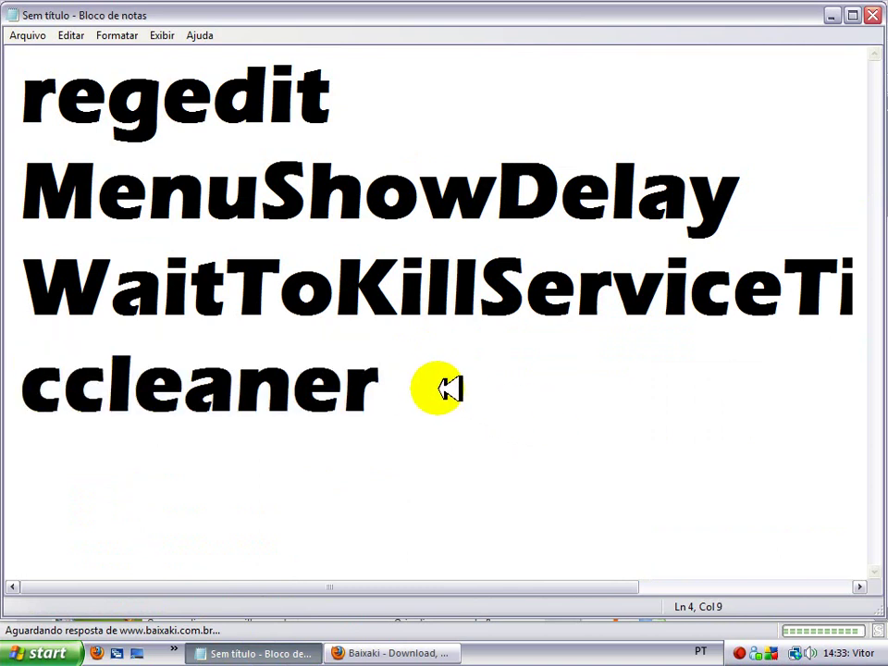
left_click_drag(392, 386, 20, 358)
left_click(485, 412)
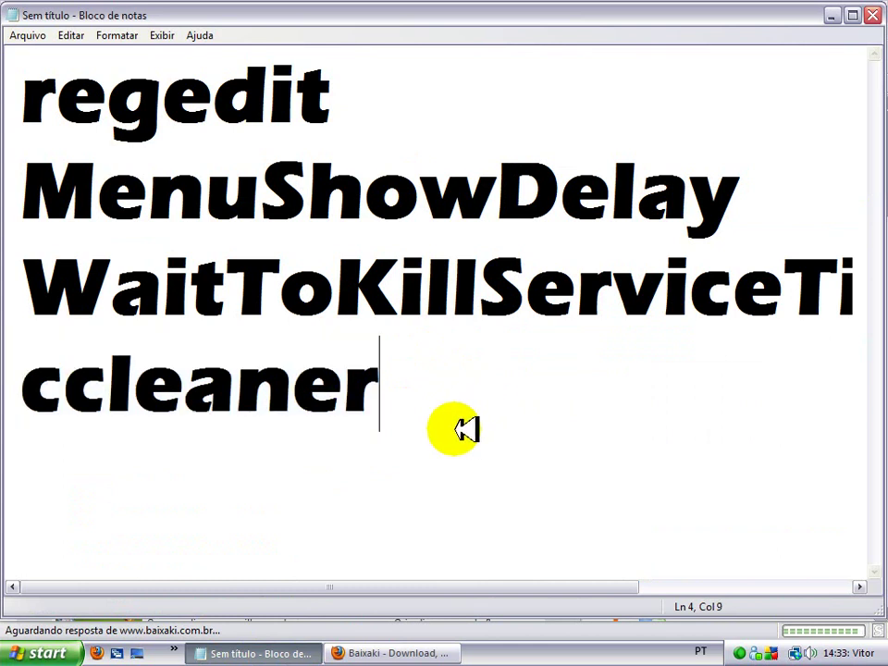
- Return to Google in Firefox, search the web for cleaner and open the Easy Cleaner download result in a new tab
left_click(380, 653)
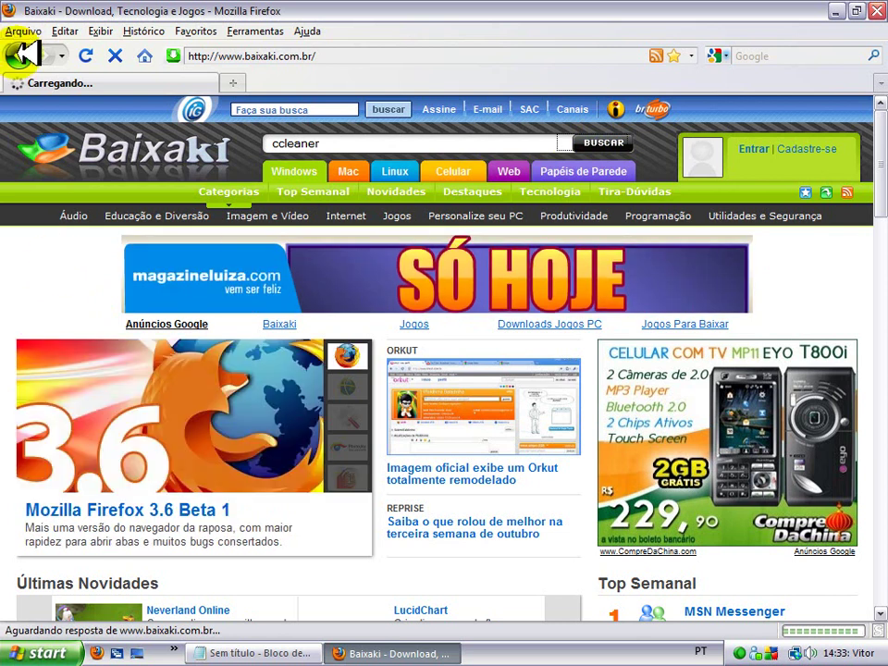
left_click(20, 56)
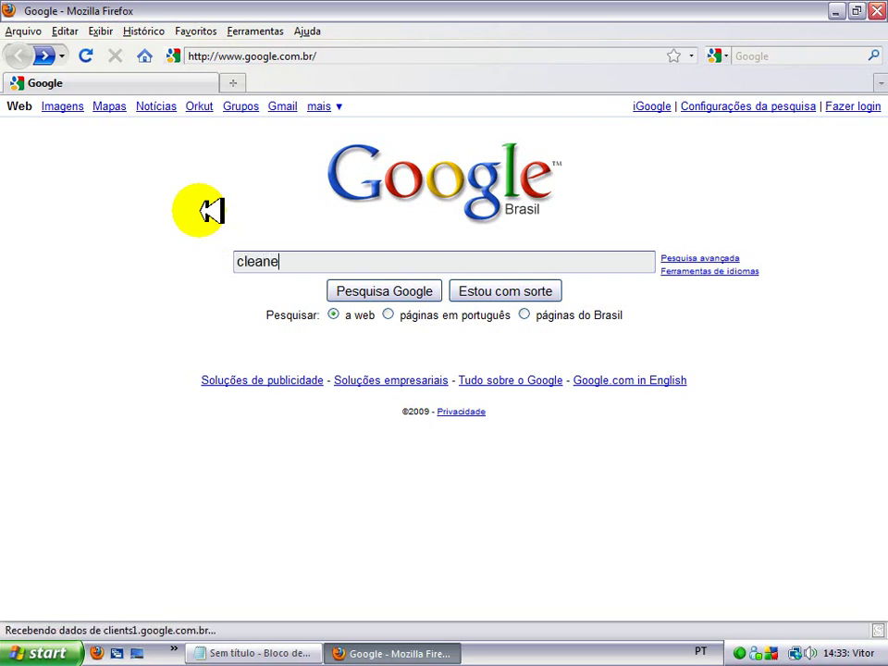
type("r")
key("Return")
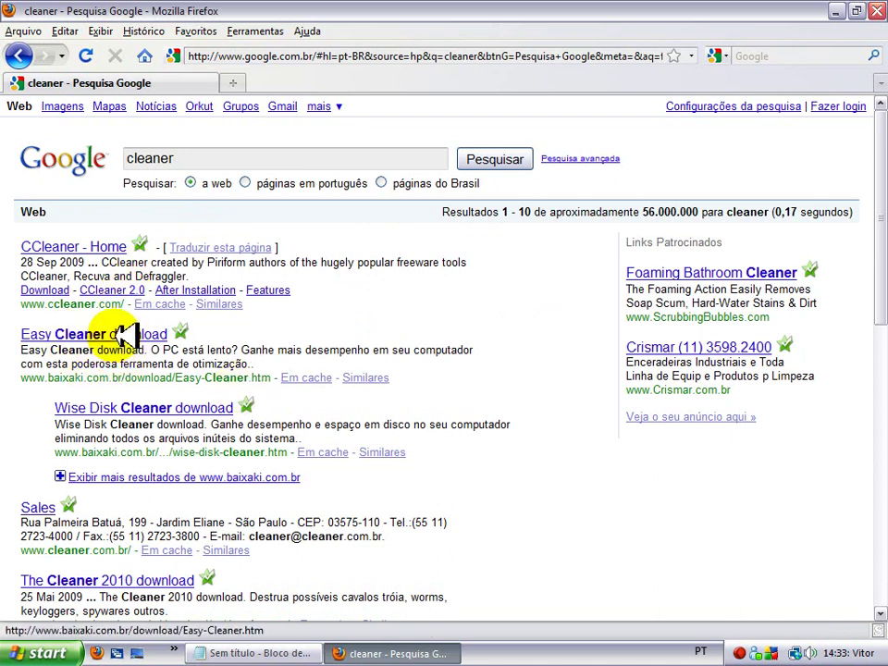
left_click(127, 335)
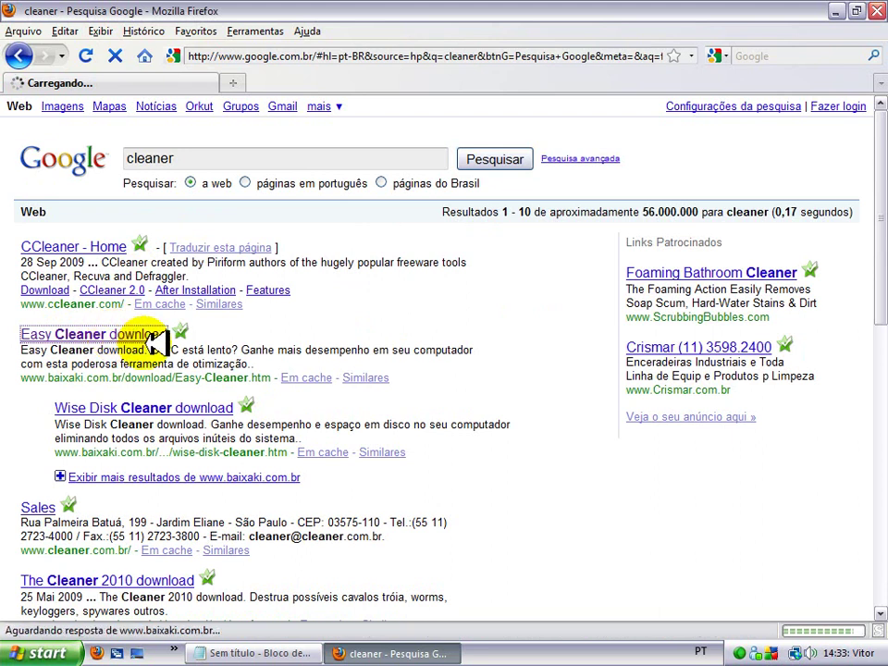
right_click(116, 333)
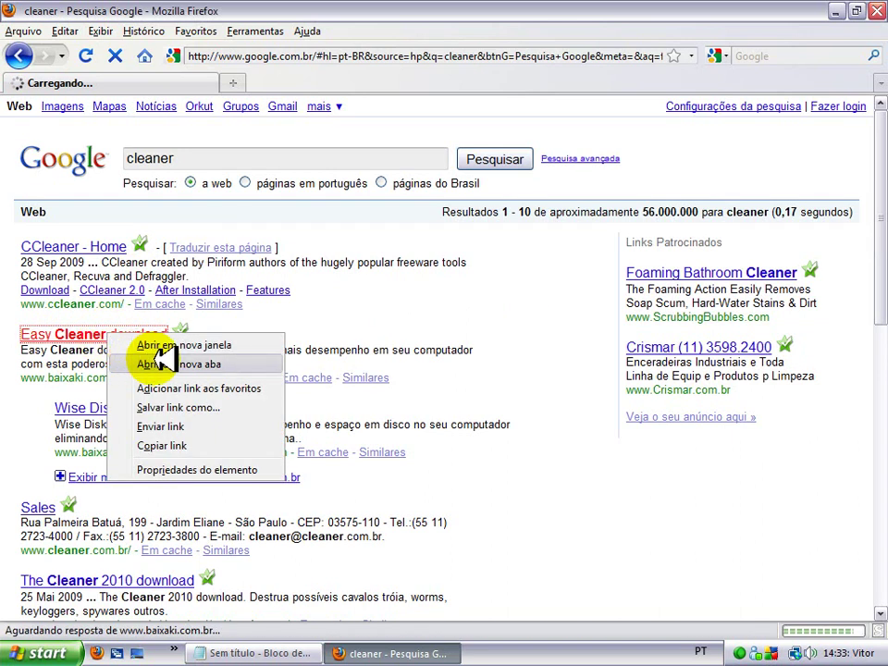
left_click(166, 364)
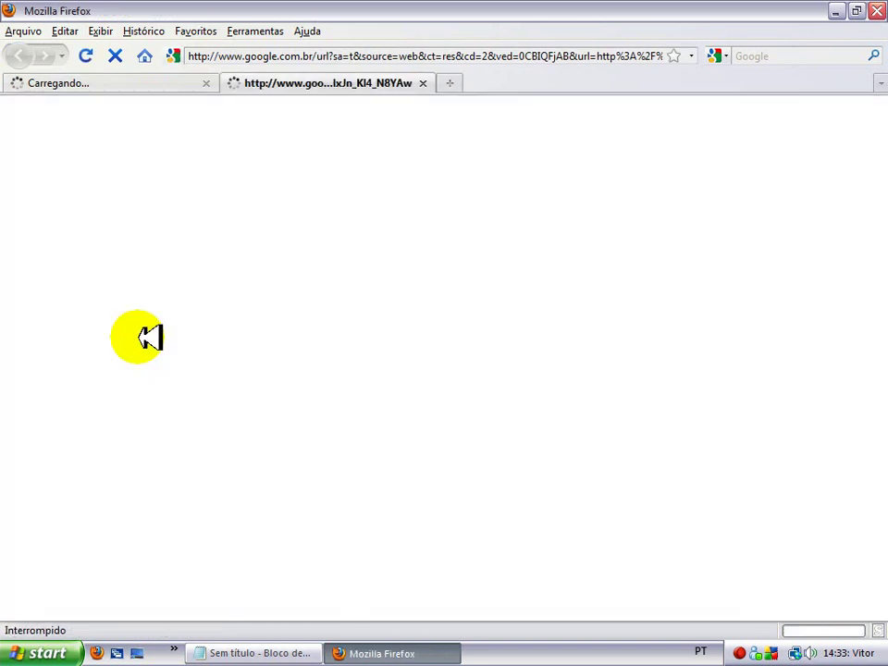
- Close the Google results tab and Firefox, minimize the text document and open CCleaner from the desktop
left_click(207, 84)
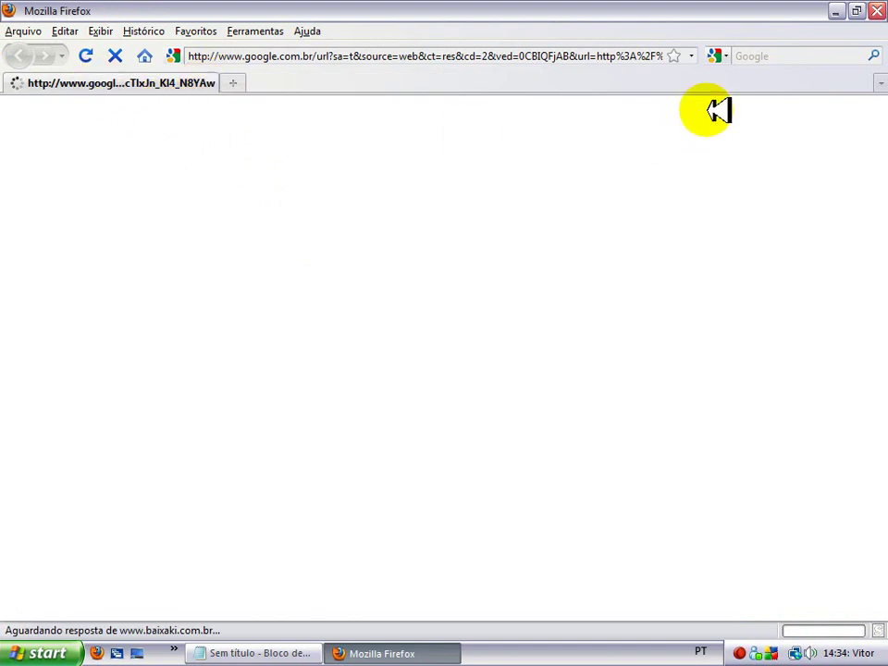
left_click(876, 10)
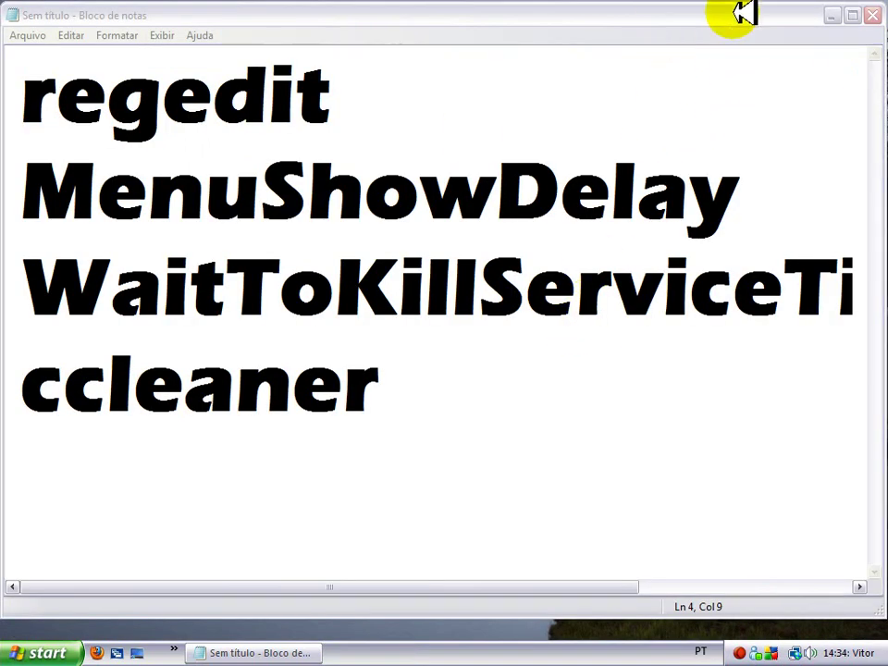
left_click(829, 16)
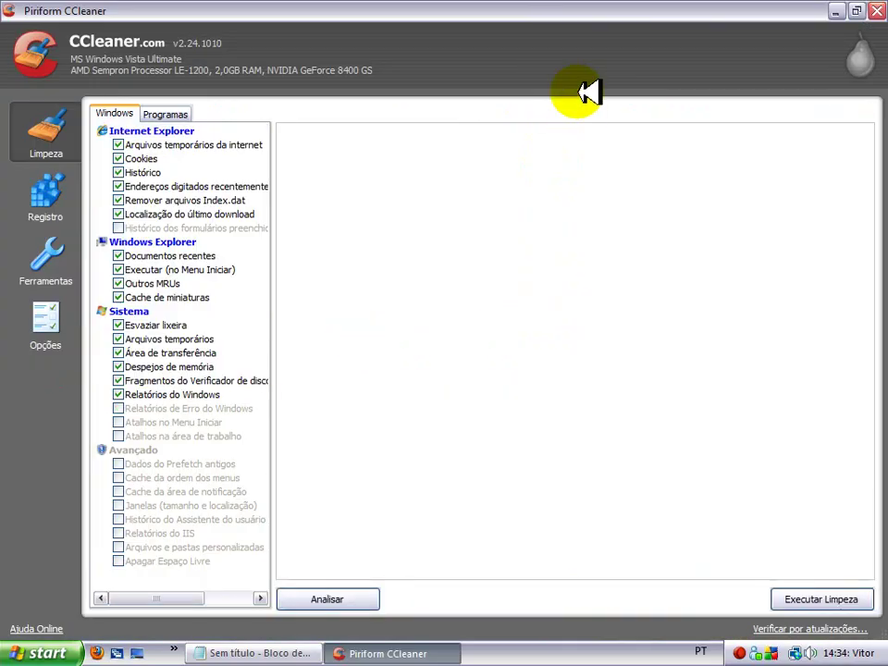
- Bring CCleaner back up from the desktop, analyze the files selected for cleaning and run the cleanup
left_click(837, 11)
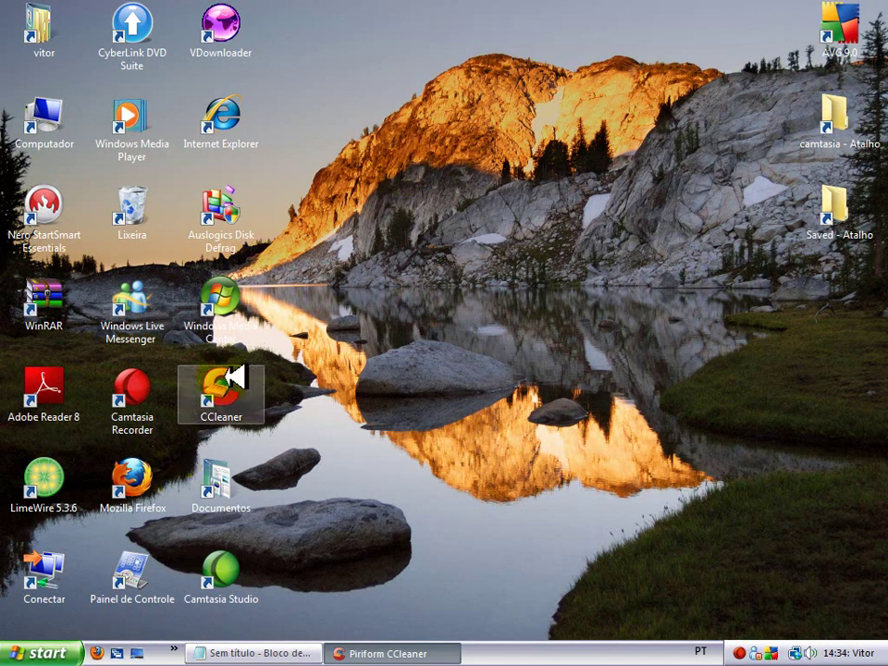
left_click(397, 654)
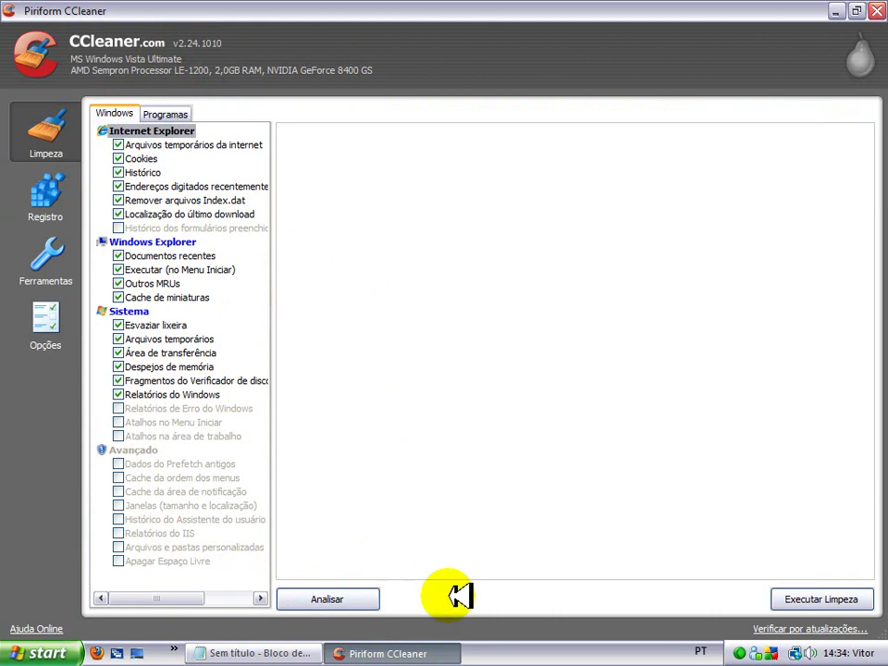
left_click(325, 598)
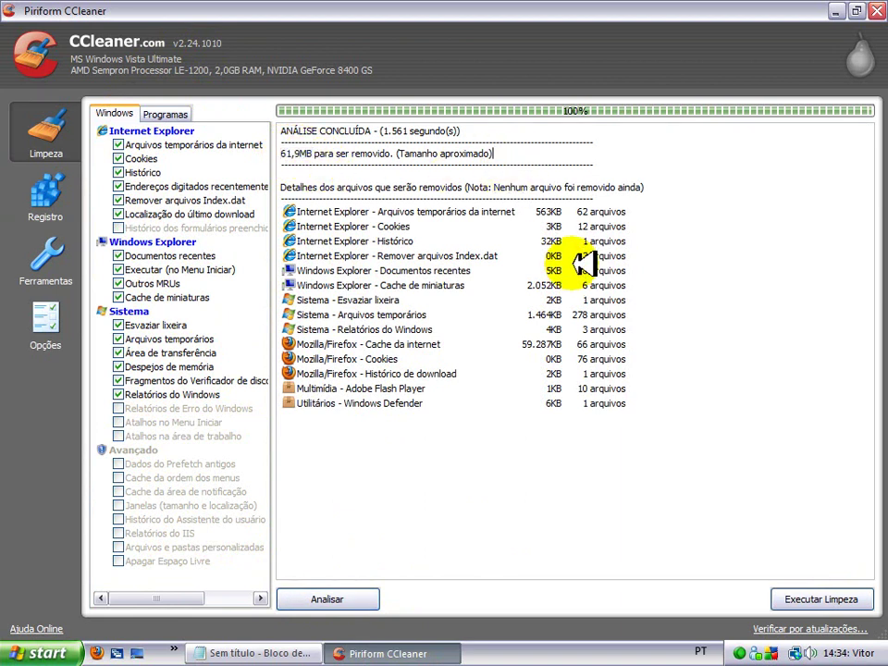
left_click(820, 595)
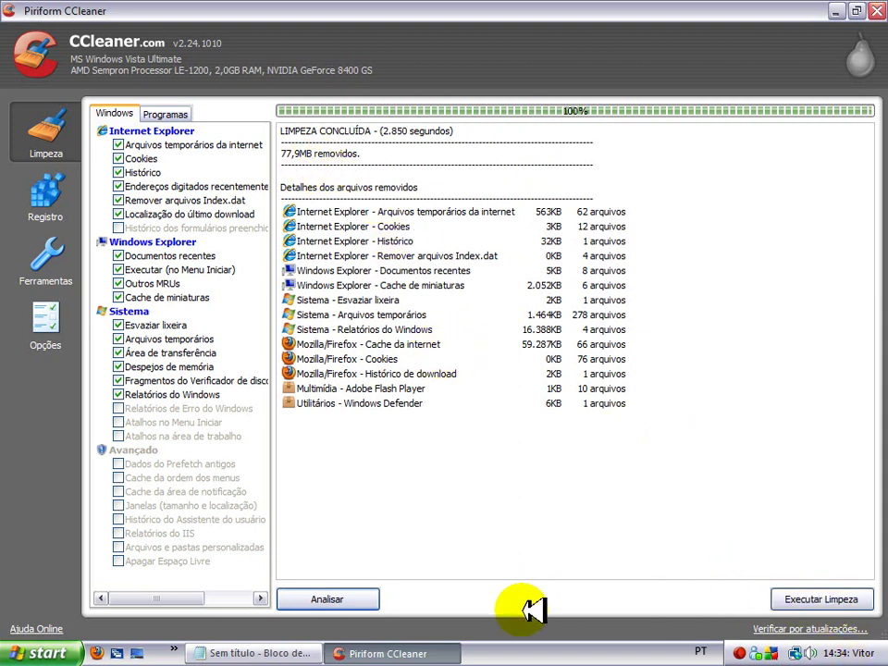
- Analyze the system again to check what remains for removal, and repeat the analysis with the Programas cleaning options shown
left_click(361, 595)
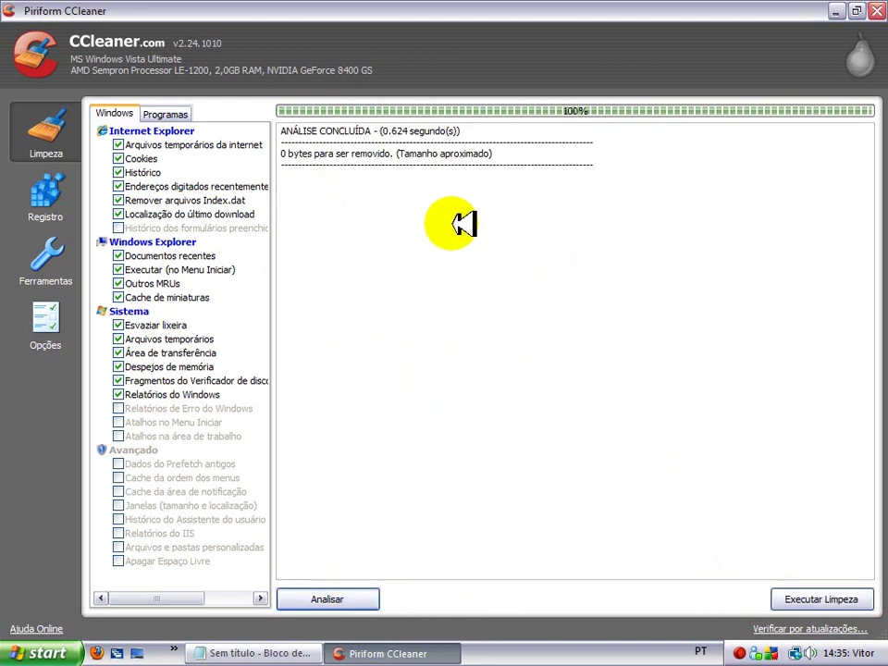
left_click_drag(287, 154, 411, 155)
left_click(505, 157)
left_click(152, 112)
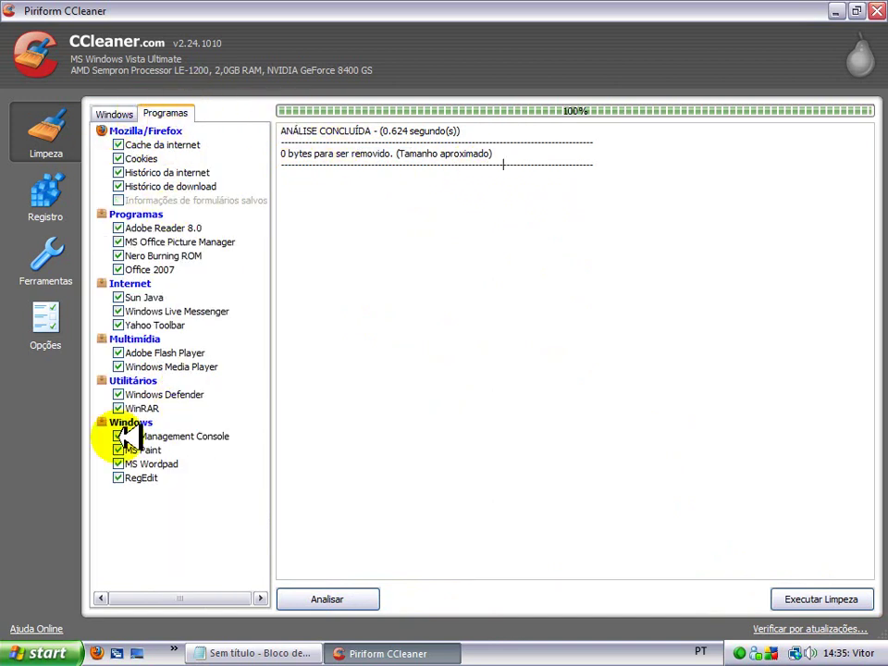
left_click(340, 598)
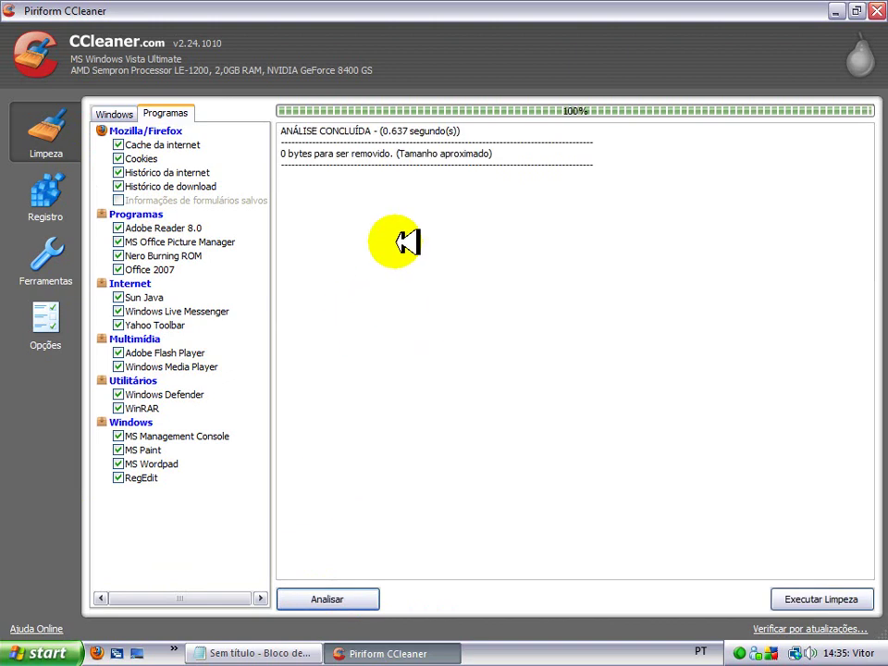
left_click_drag(289, 164, 406, 166)
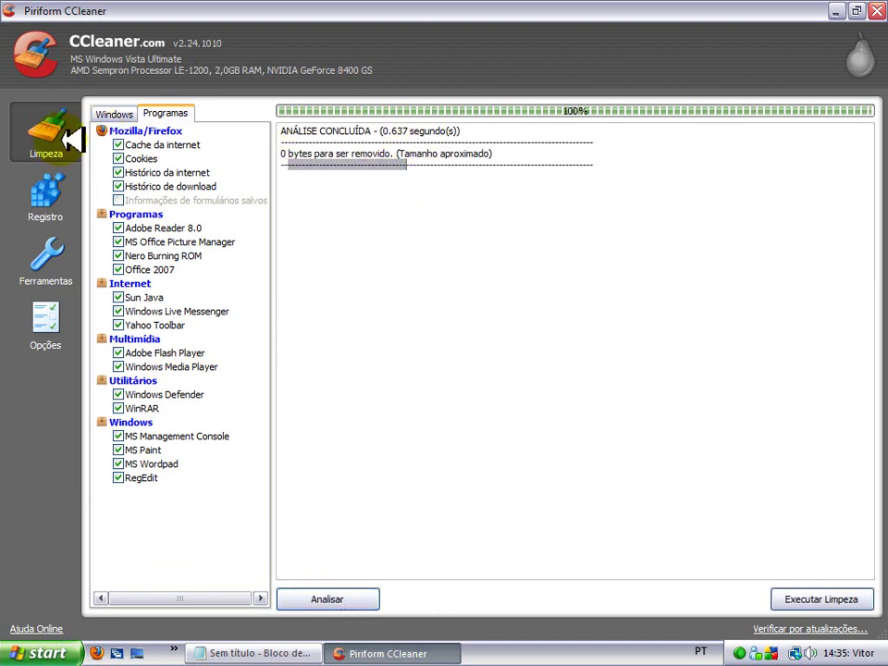
- Scan the Windows registry for errors with all of CCleaner's registry integrity checks enabled
left_click(48, 199)
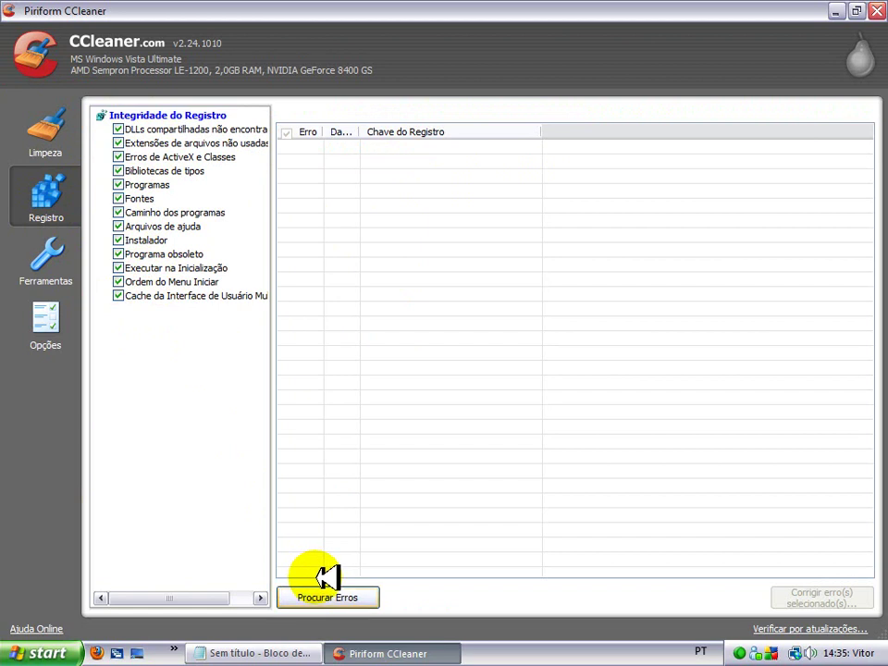
left_click(344, 597)
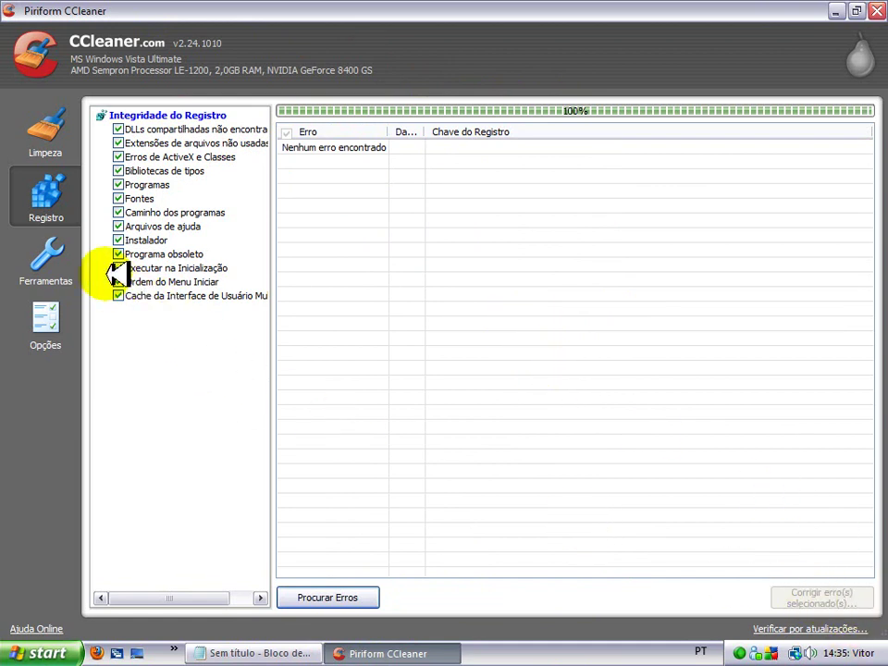
- Review the installed programs and the programs started with the system in CCleaner's tools, and close CCleaner
left_click(54, 256)
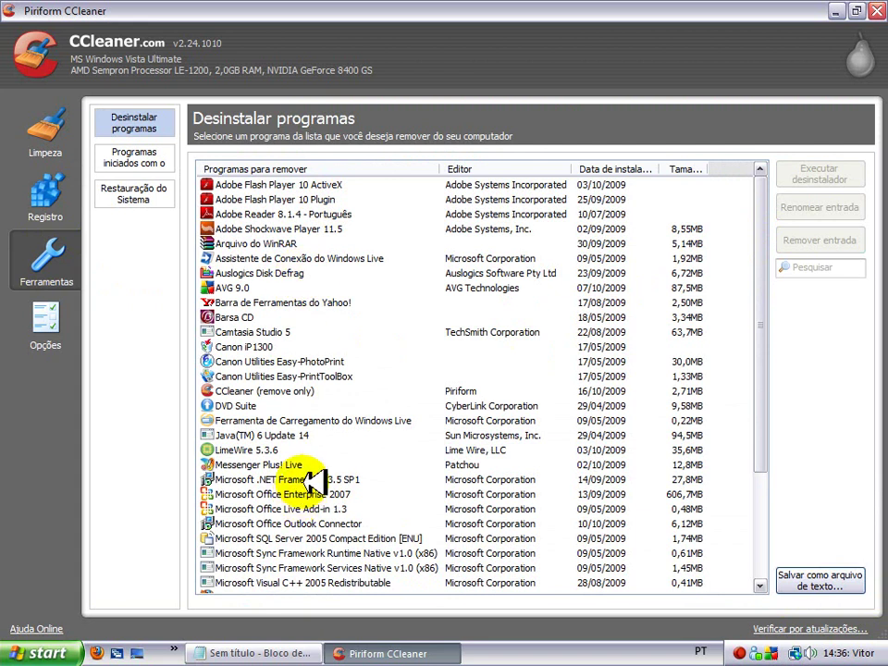
left_click(148, 159)
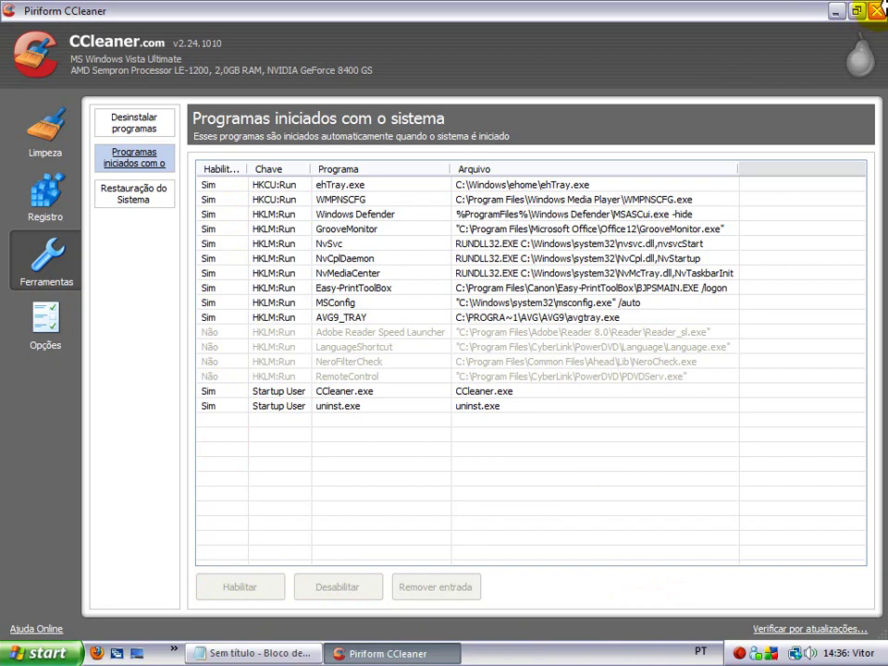
left_click(874, 11)
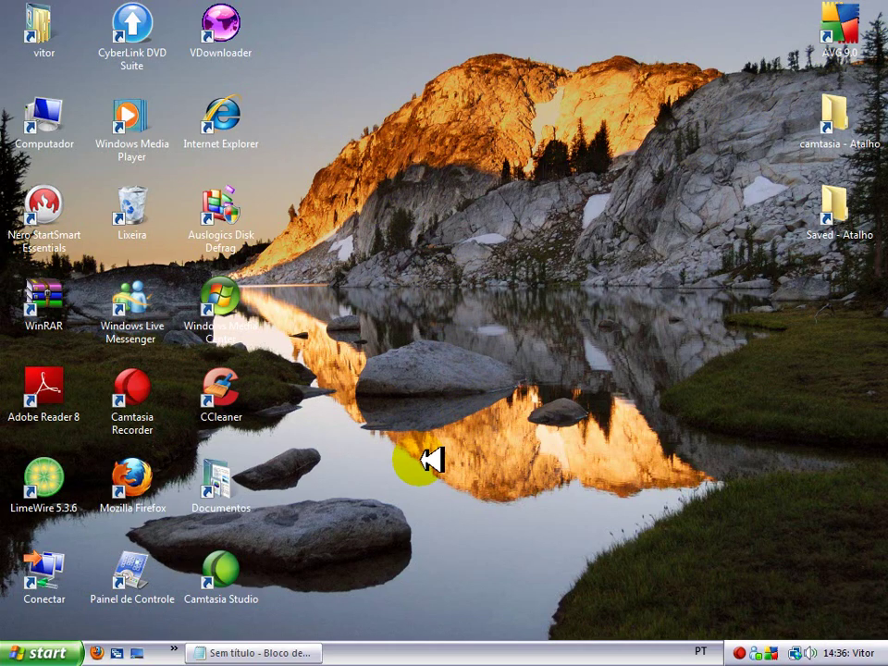
left_click_drag(341, 496, 485, 579)
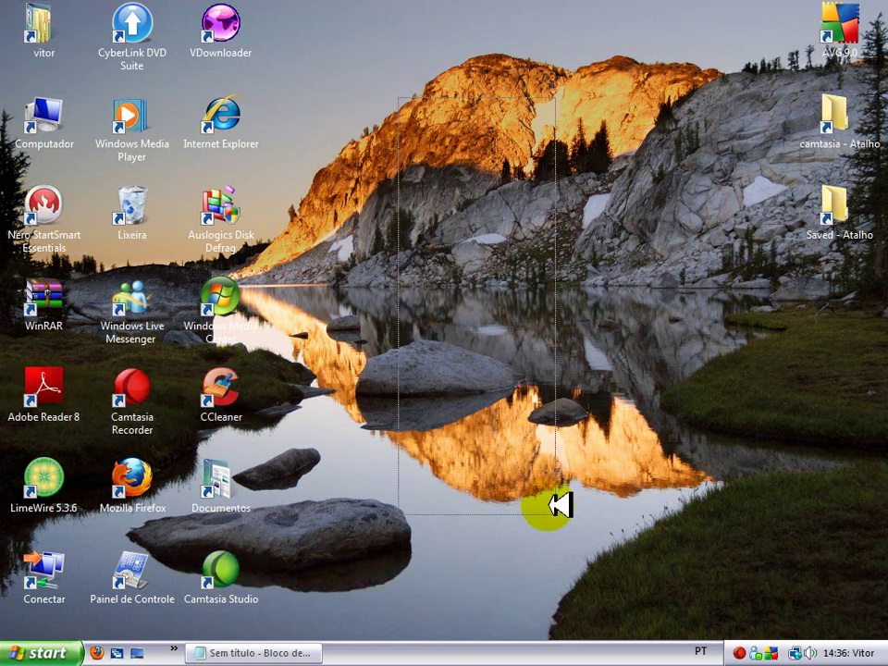
left_click(222, 390)
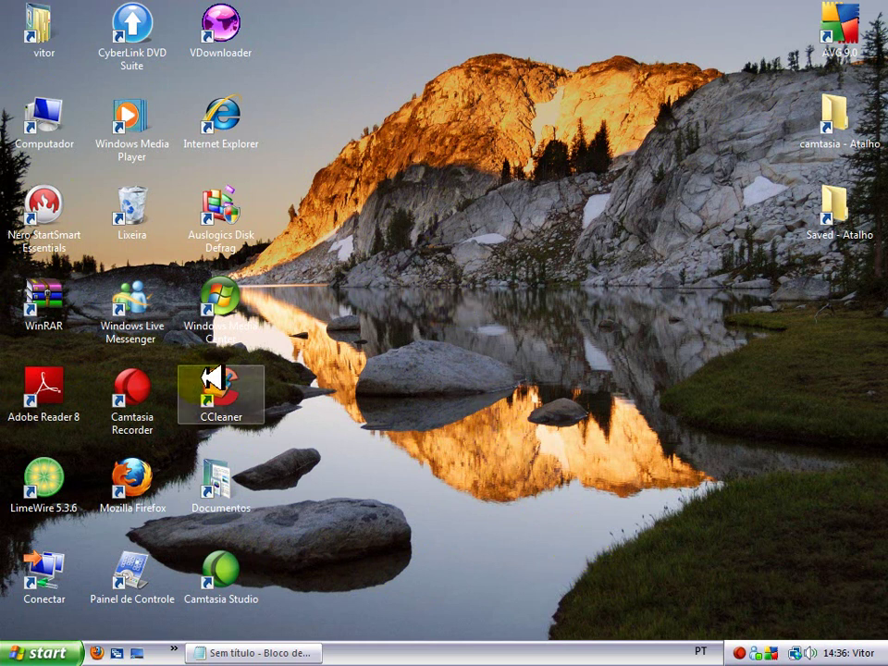
left_click_drag(360, 240, 277, 388)
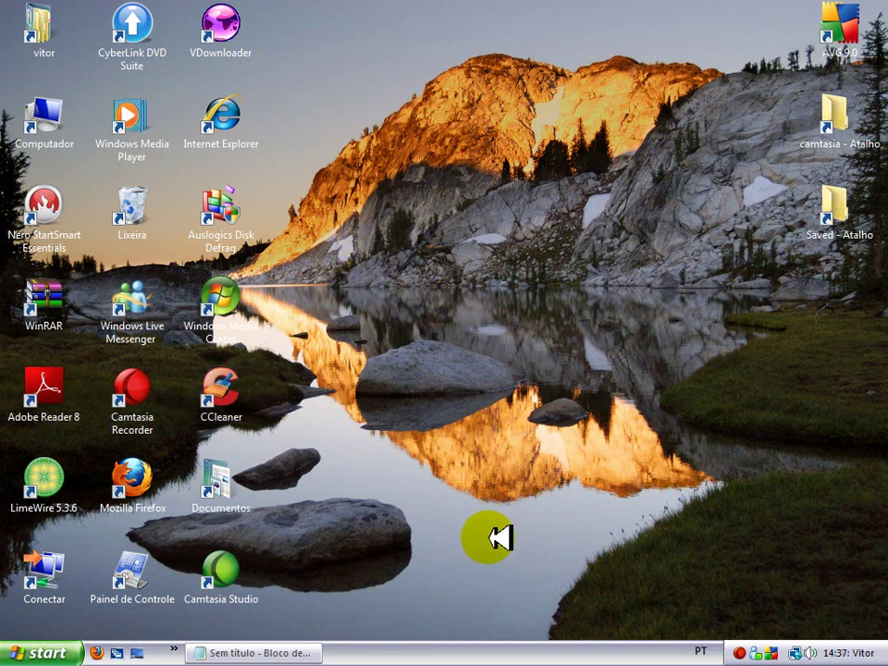